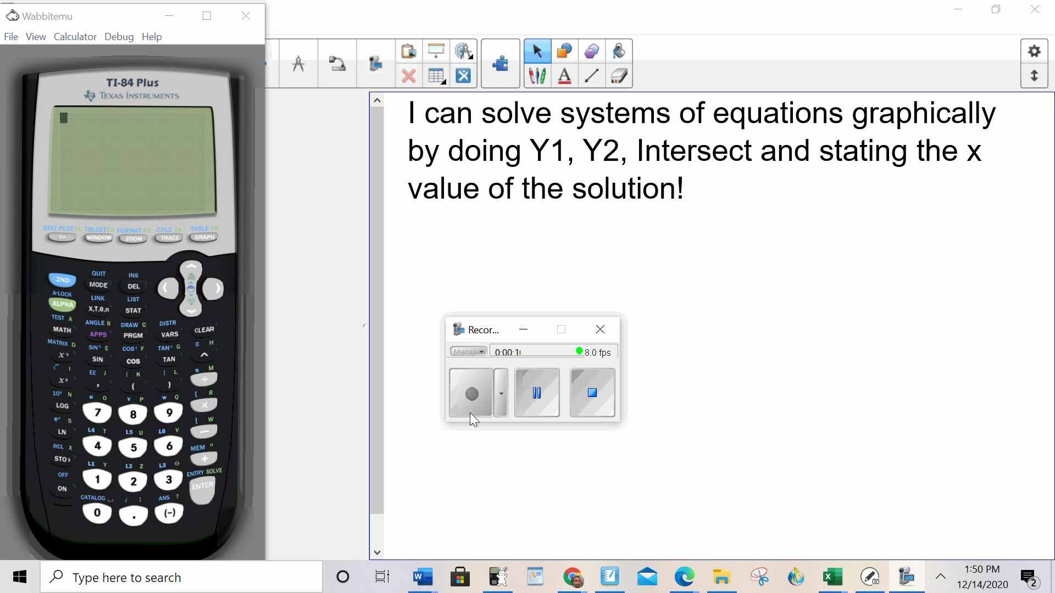
Minimize the Wabbitemu emulator and the recorder to reveal page 1 of solvesystemsTI.
click(172, 19)
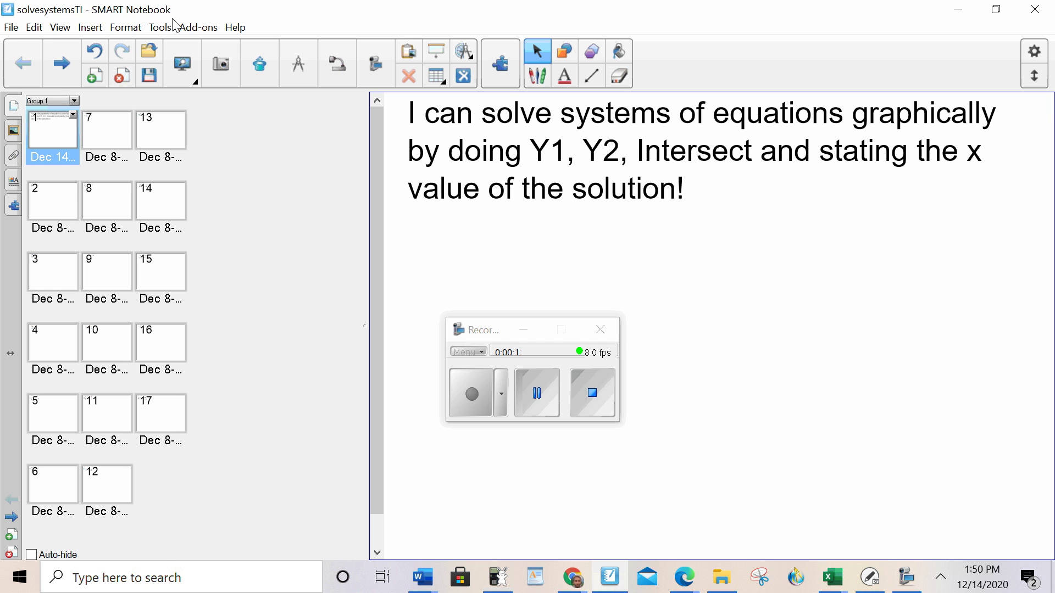
click(523, 330)
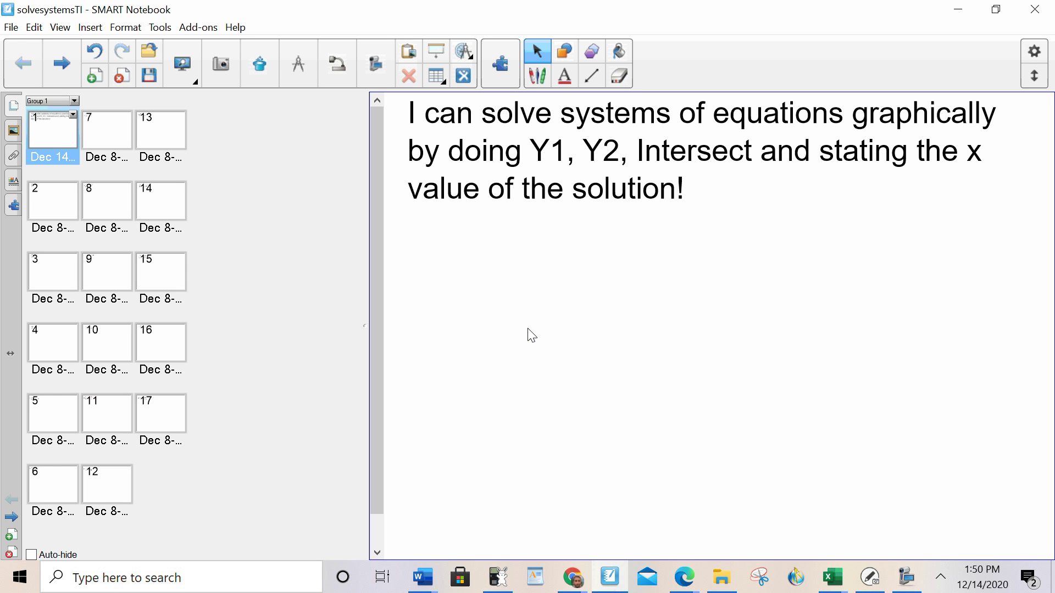
Go to slide 2 and enlarge the f(x), g(x) equation image.
click(65, 69)
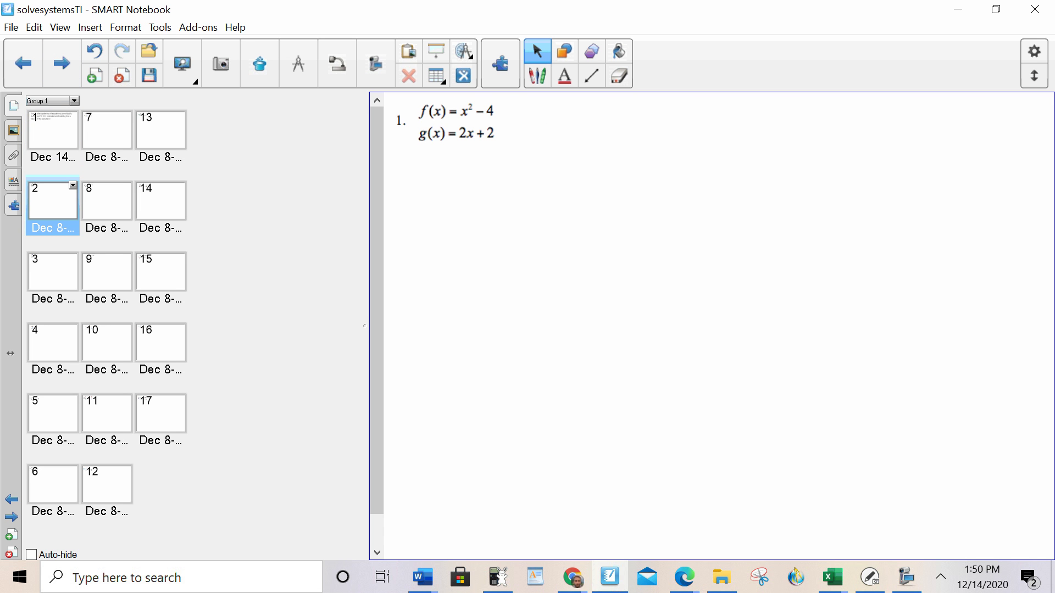
click(447, 108)
drag(502, 155, 661, 242)
click(707, 180)
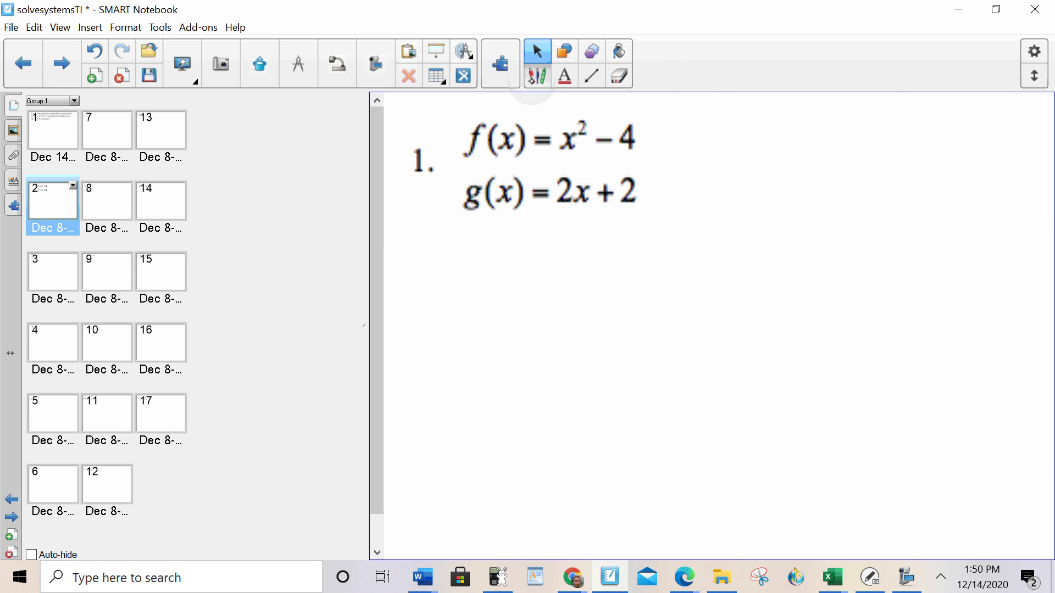
With the pen, handwrite Y1 beside f(x)=x²−4 and the word Intersect.
click(536, 75)
mouse_move(660, 108)
mouse_down()
mouse_move(666, 146)
mouse_move(687, 144)
mouse_move(665, 201)
mouse_move(679, 164)
mouse_move(682, 201)
mouse_move(707, 196)
mouse_up()
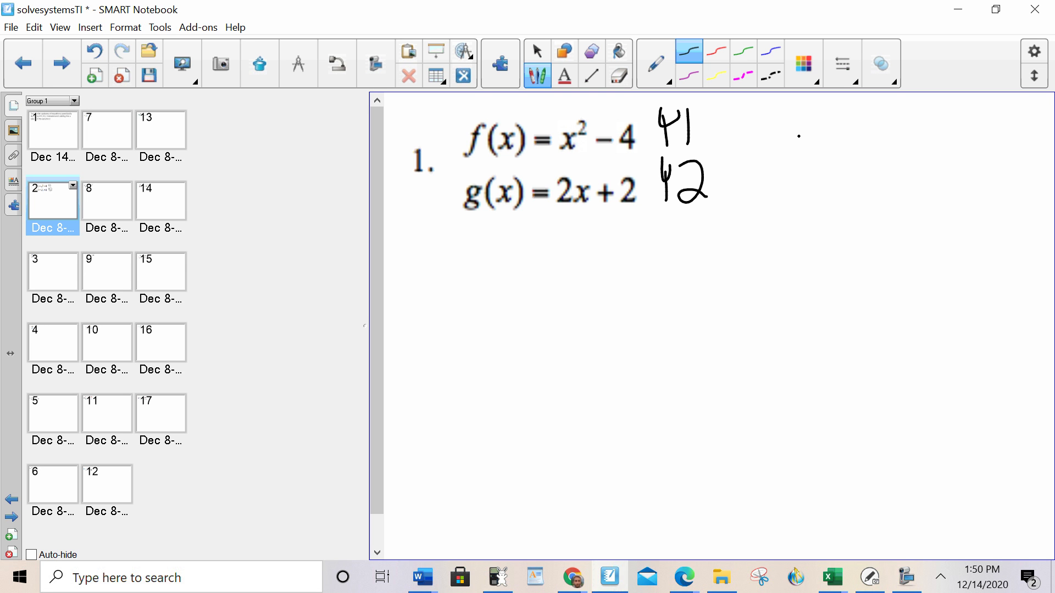
drag(800, 134, 802, 173)
mouse_move(778, 136)
mouse_down()
mouse_move(802, 173)
mouse_move(824, 132)
mouse_up()
drag(775, 169, 808, 166)
mouse_move(817, 147)
mouse_down()
mouse_move(817, 167)
mouse_move(832, 170)
mouse_up()
drag(841, 123, 852, 172)
mouse_move(834, 160)
mouse_down()
mouse_move(861, 143)
mouse_move(871, 167)
mouse_up()
drag(872, 168, 877, 137)
mouse_move(894, 130)
mouse_down()
mouse_move(884, 167)
mouse_move(913, 149)
mouse_move(914, 167)
mouse_move(943, 166)
mouse_up()
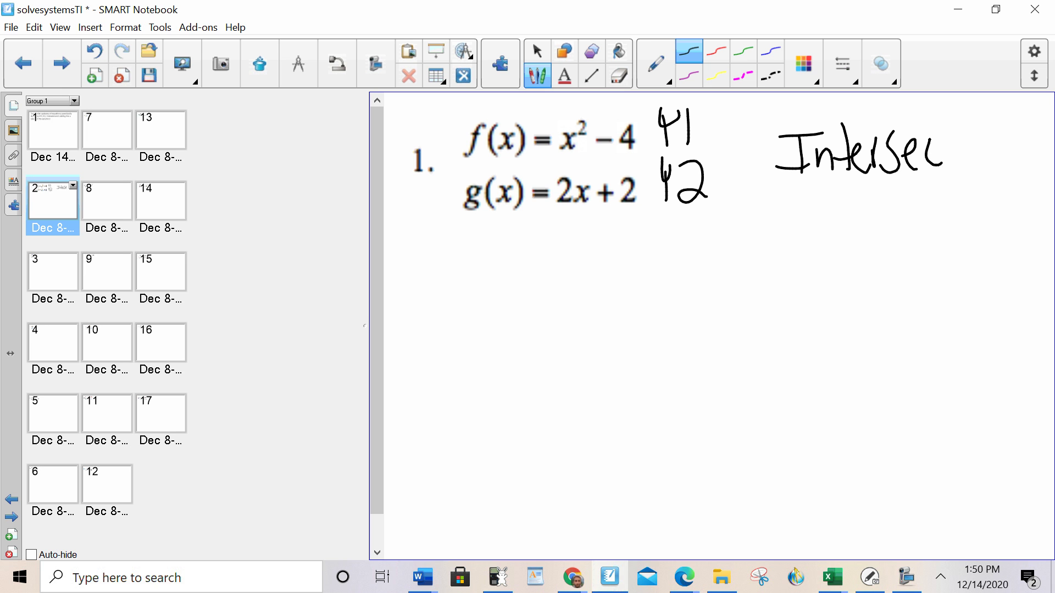
mouse_move(952, 117)
mouse_down()
mouse_move(956, 166)
mouse_move(982, 131)
mouse_up()
Handwrite the equation x²−4=2x+2 below the system.
mouse_move(456, 261)
mouse_down()
mouse_move(498, 316)
mouse_move(458, 308)
mouse_up()
mouse_move(485, 253)
mouse_down()
mouse_move(512, 261)
mouse_move(499, 279)
mouse_move(551, 268)
mouse_up()
drag(540, 250, 538, 301)
mouse_move(557, 276)
mouse_down()
mouse_move(584, 277)
mouse_move(578, 290)
mouse_up()
mouse_move(592, 258)
mouse_down()
mouse_move(615, 254)
mouse_move(629, 291)
mouse_move(665, 295)
mouse_up()
drag(663, 268, 633, 295)
mouse_move(669, 254)
mouse_down()
mouse_move(669, 293)
mouse_move(687, 269)
mouse_up()
mouse_move(690, 262)
mouse_down()
mouse_move(717, 279)
mouse_move(695, 296)
mouse_move(749, 295)
mouse_up()
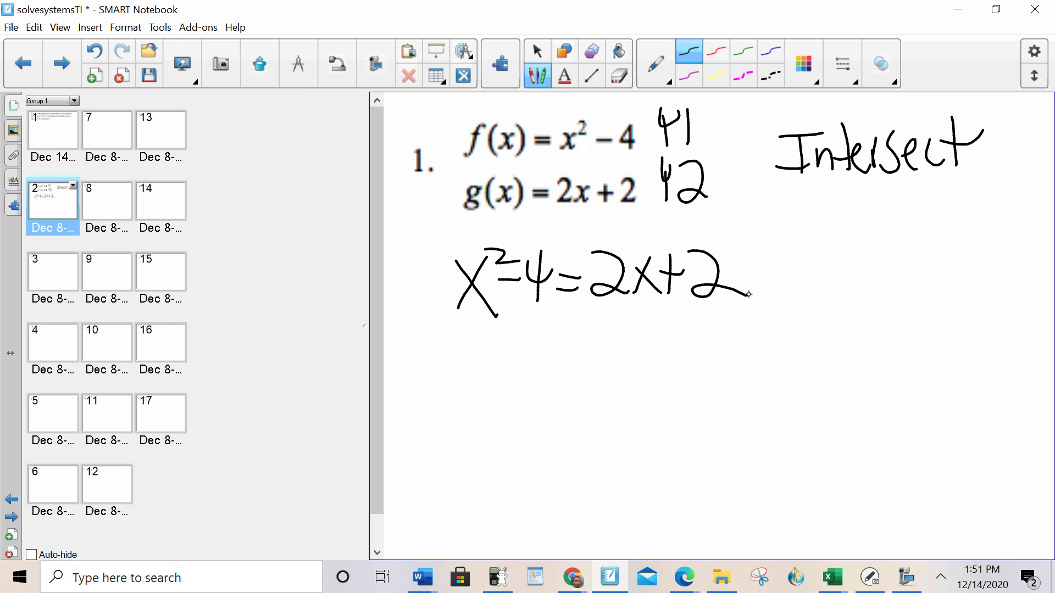
In the Y= editor, clear the old Y1 and Y2 functions.
click(498, 577)
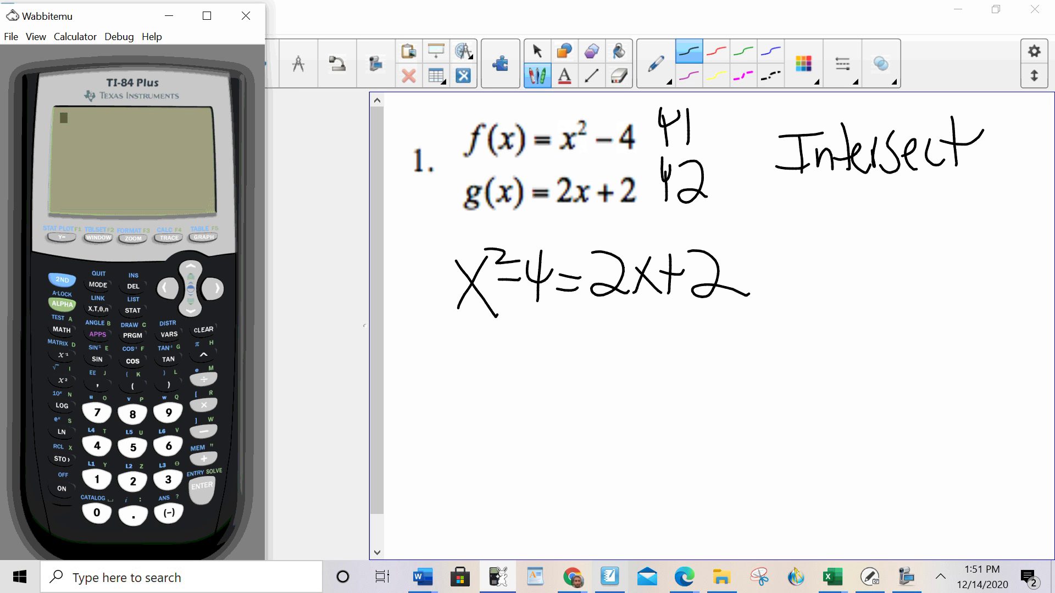
click(204, 330)
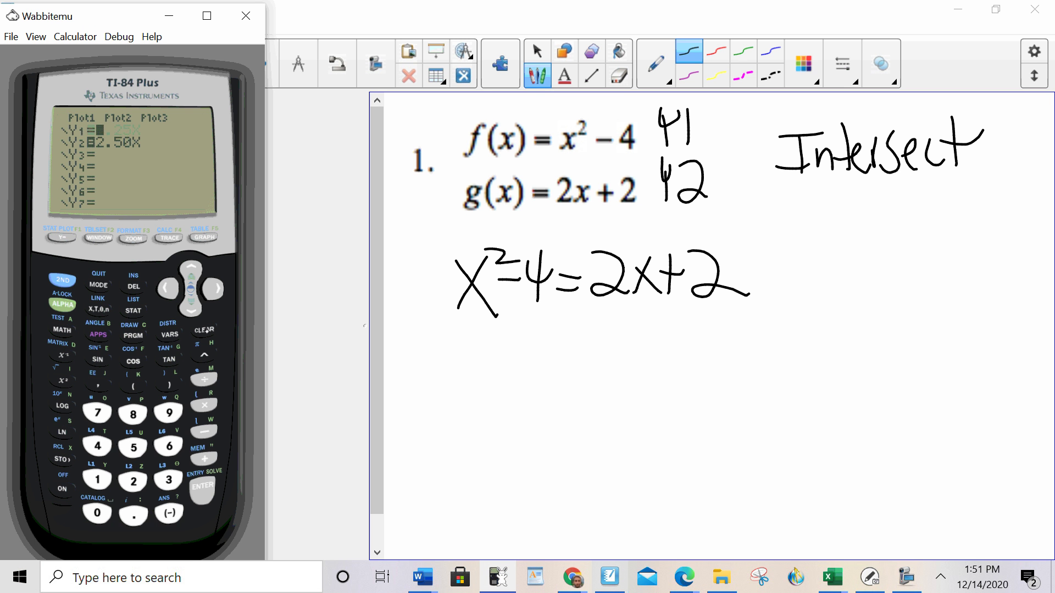
click(191, 309)
click(204, 330)
click(194, 269)
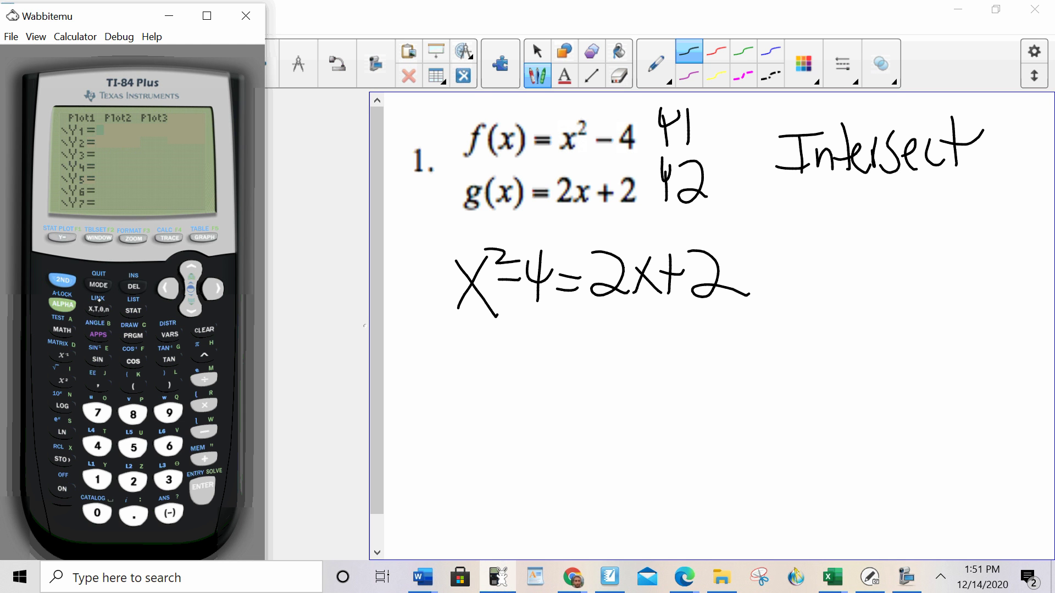
Enter Y1 as X²−4, correcting a mistaken X⁻¹ entry.
click(100, 308)
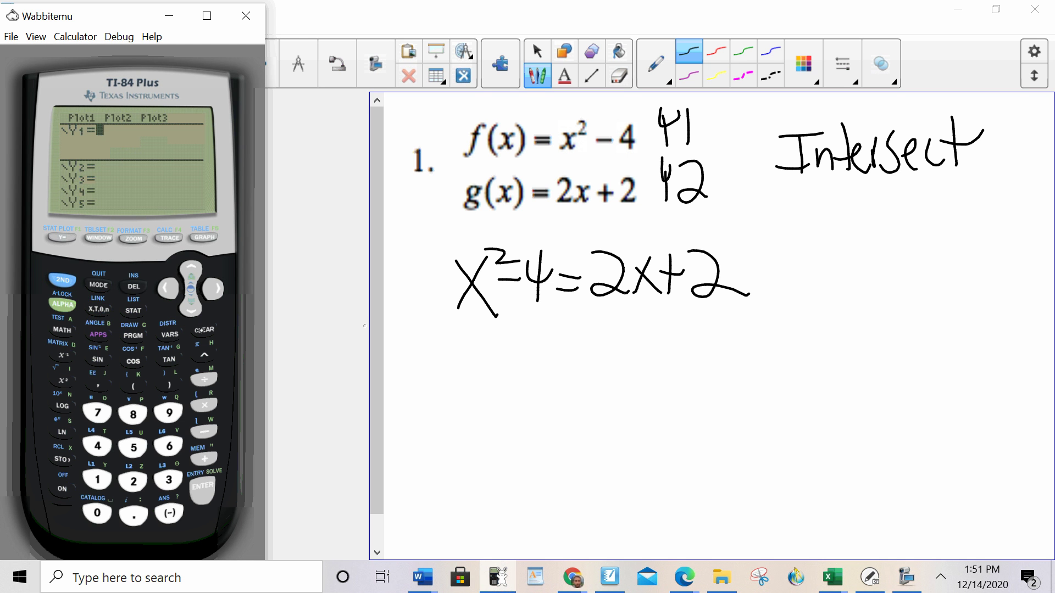
click(62, 355)
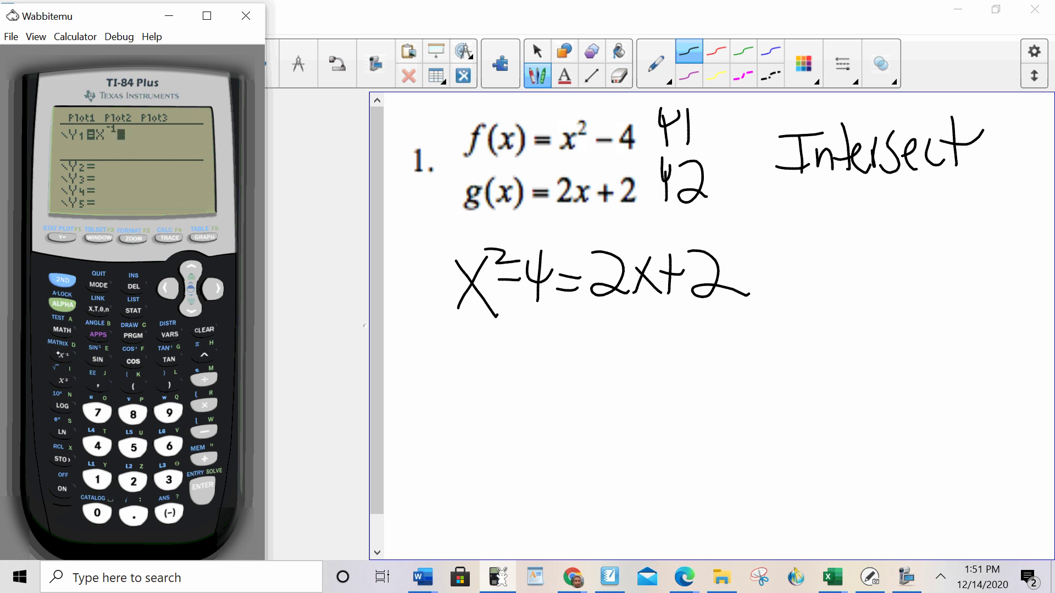
click(204, 329)
click(98, 308)
click(63, 380)
click(204, 430)
click(98, 446)
click(203, 488)
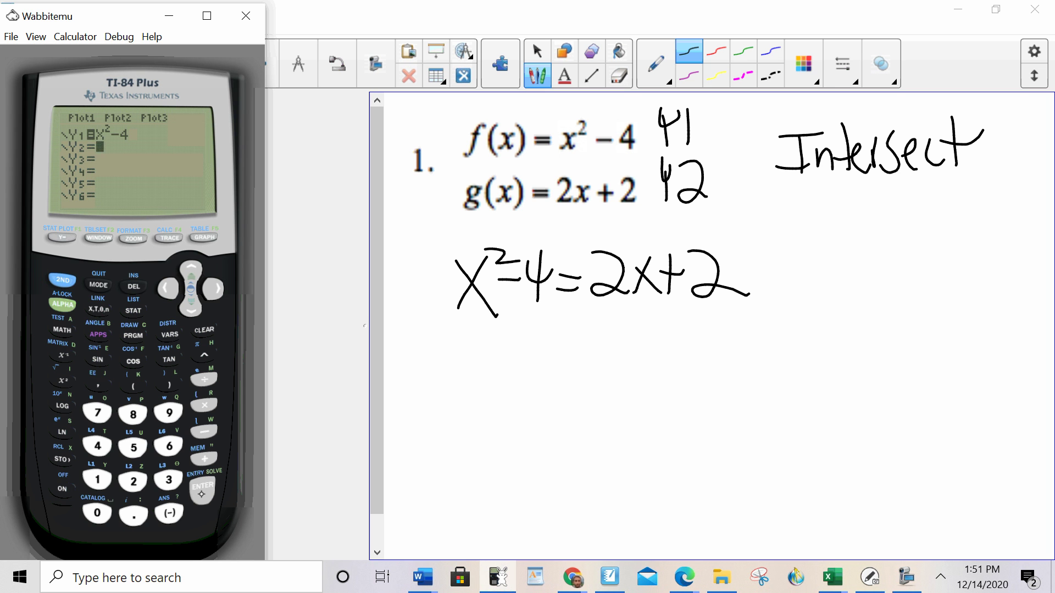
Enter Y2 as 2X+2 and graph both in the ZStandard window.
click(134, 481)
click(98, 309)
click(204, 459)
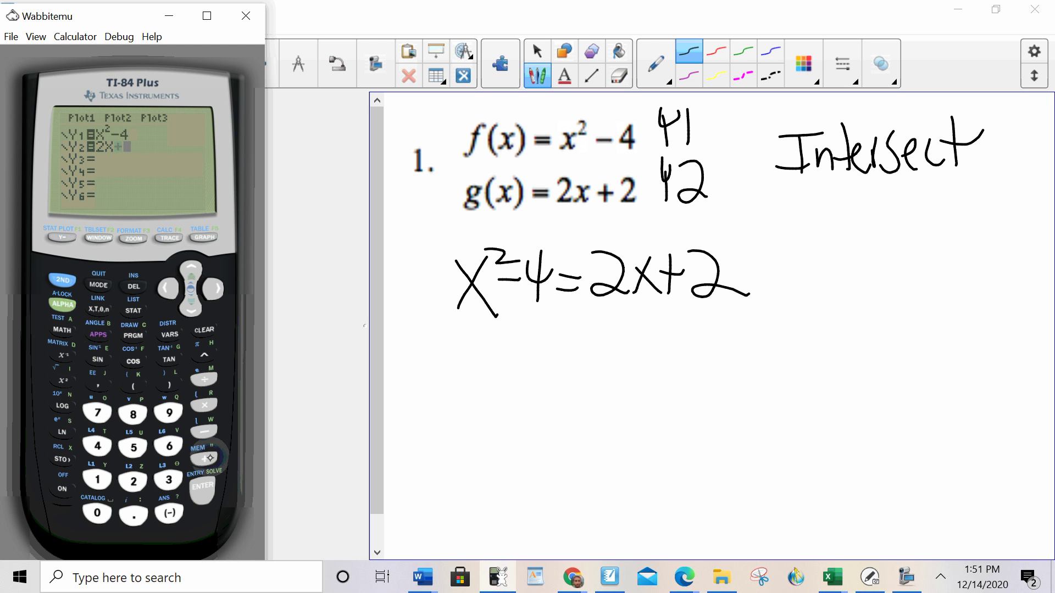
click(134, 481)
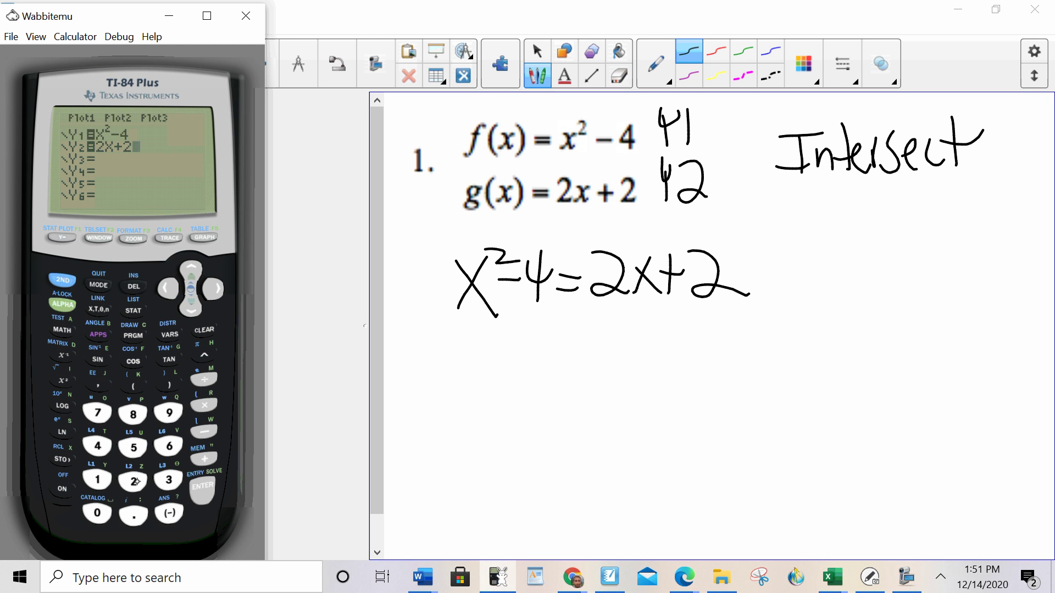
click(132, 237)
click(173, 447)
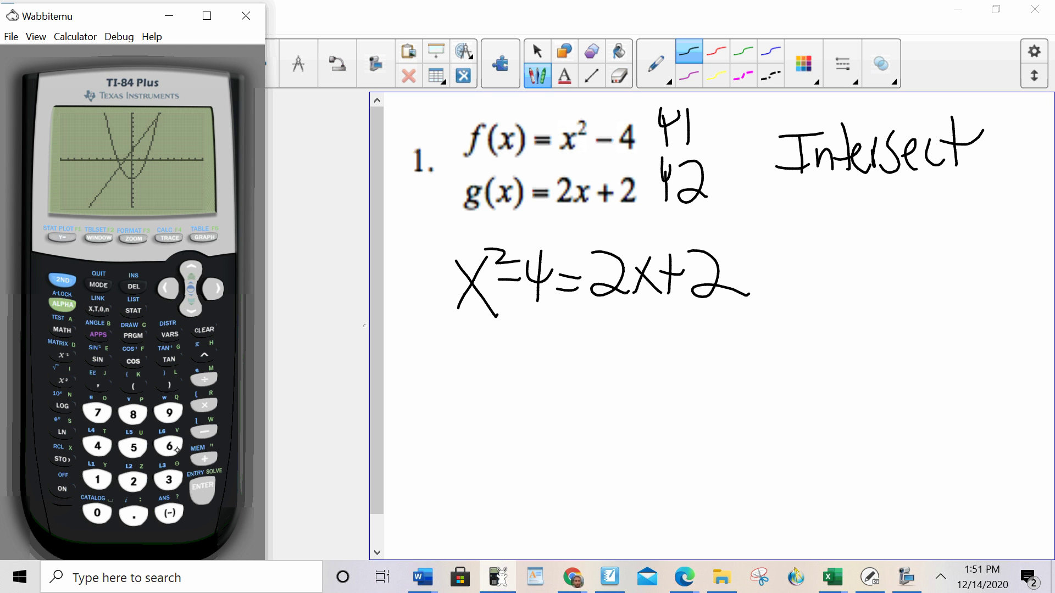
Start the 5:intersect calculation and move the trace toward the left crossing.
click(62, 281)
click(171, 238)
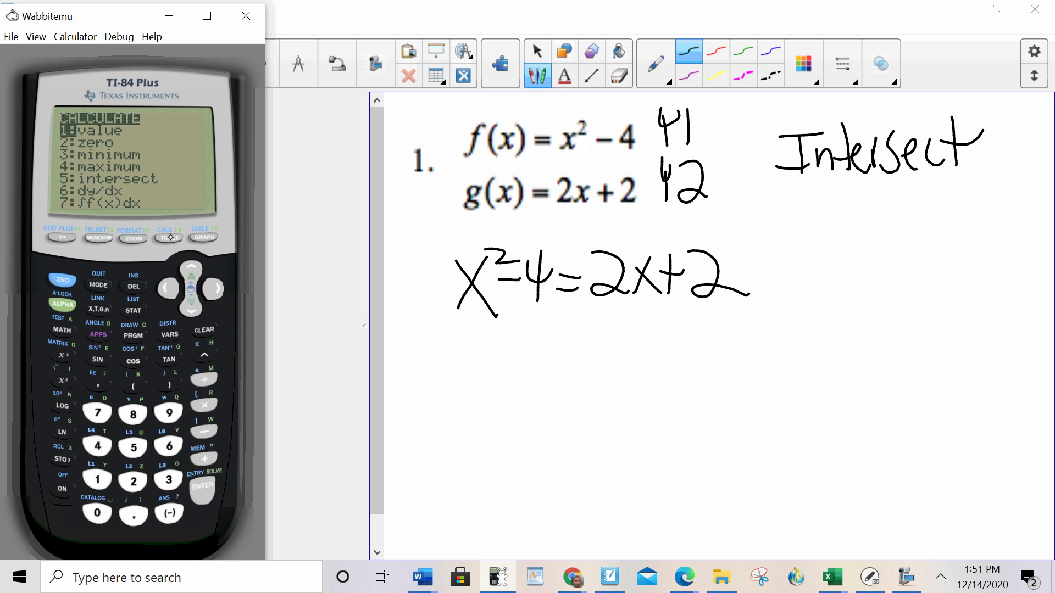
click(134, 448)
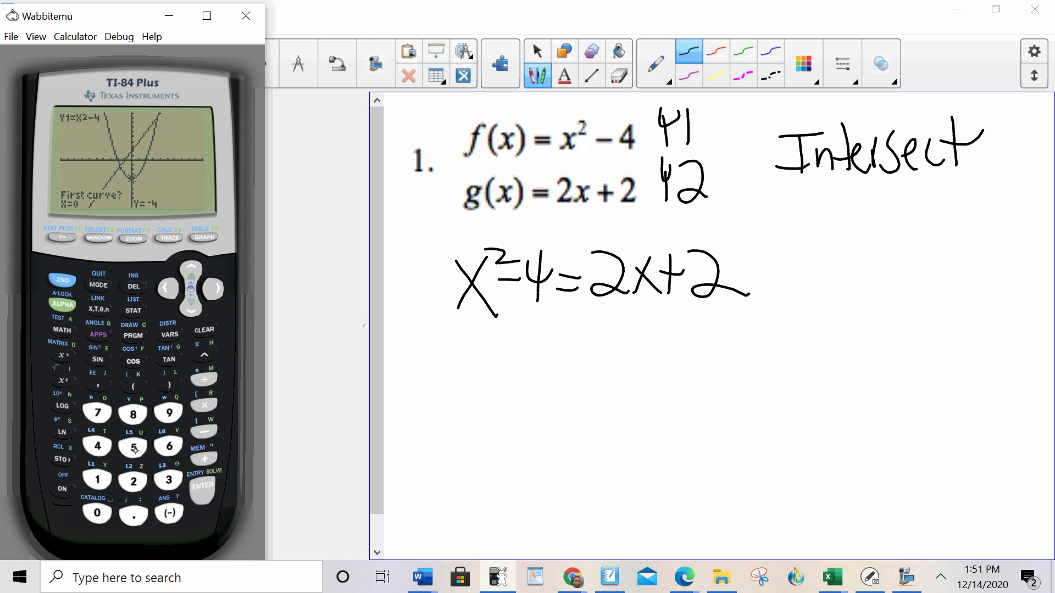
click(162, 287)
click(162, 287)
click(162, 287)
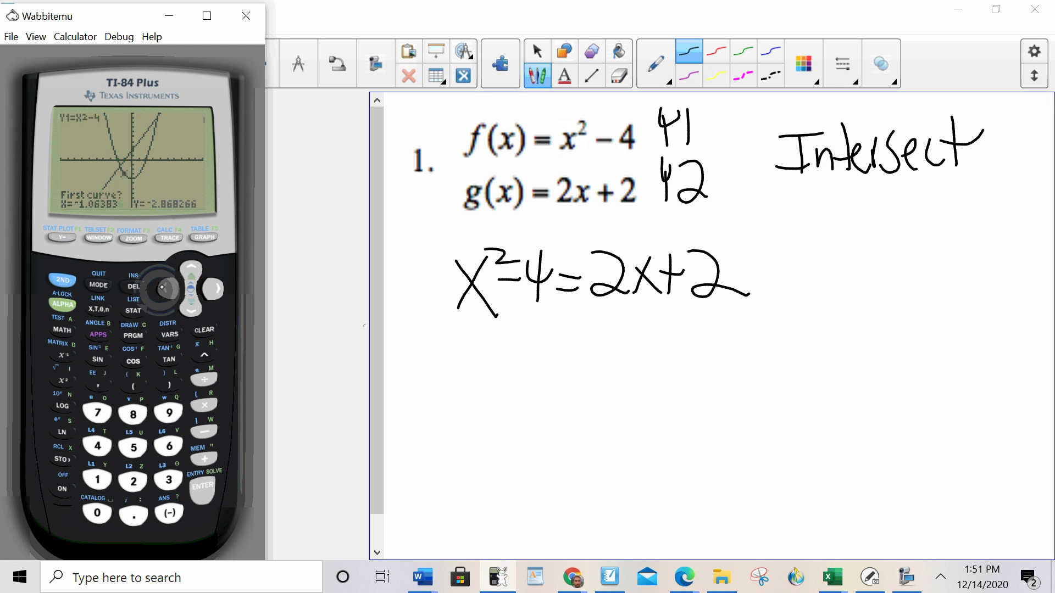
click(162, 287)
click(162, 286)
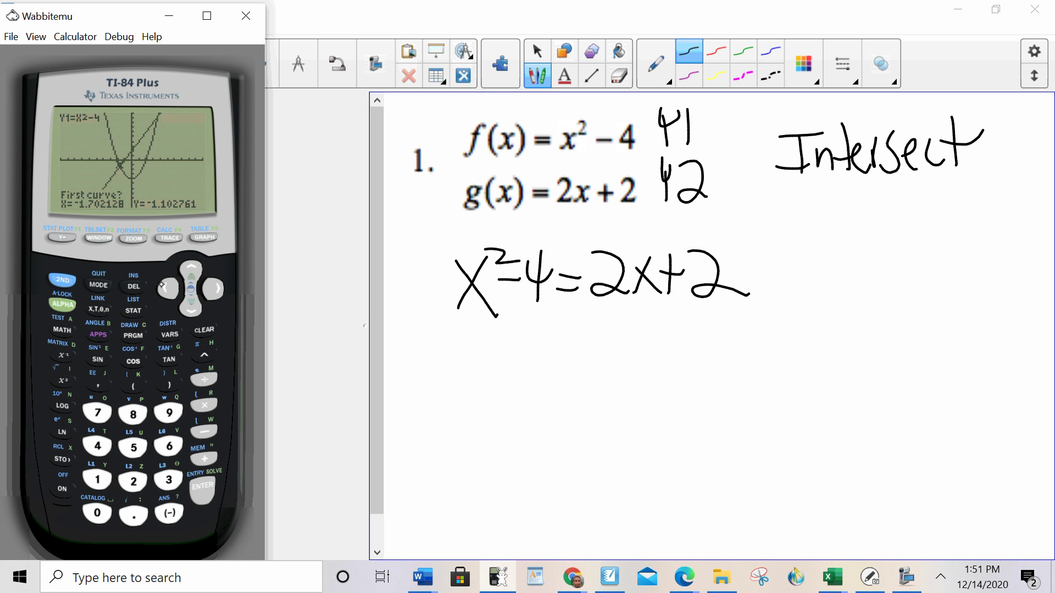
Accept both curves and the guess to get X=−1.645751, Y=−1.291503.
click(203, 485)
click(202, 486)
click(202, 485)
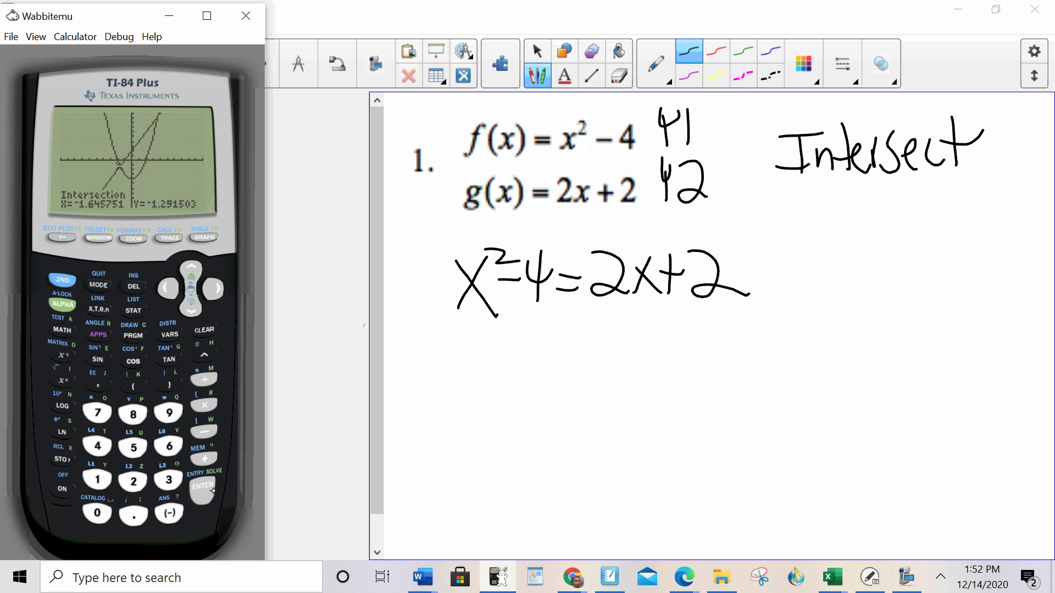
click(800, 247)
Handwrite X=−1.646 to the right of x²−4=2x+2 on slide 2.
mouse_move(802, 250)
mouse_down()
mouse_move(838, 296)
mouse_move(801, 294)
mouse_move(854, 264)
mouse_move(856, 275)
mouse_up()
drag(863, 269, 889, 263)
drag(902, 244, 905, 294)
click(921, 286)
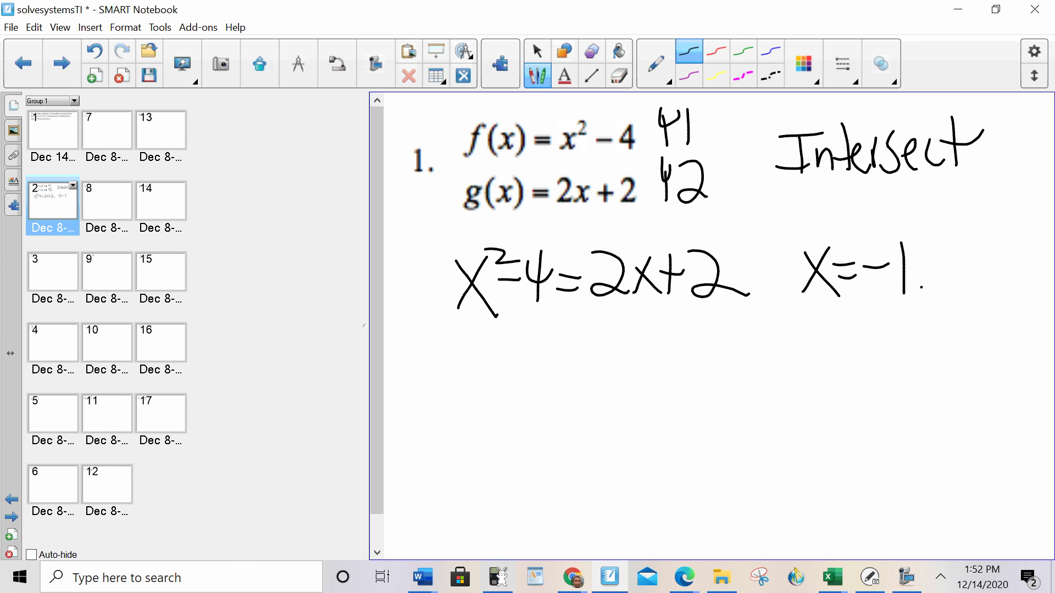
mouse_move(942, 244)
mouse_down()
mouse_move(932, 284)
mouse_move(969, 267)
mouse_move(968, 291)
mouse_up()
drag(983, 238, 984, 283)
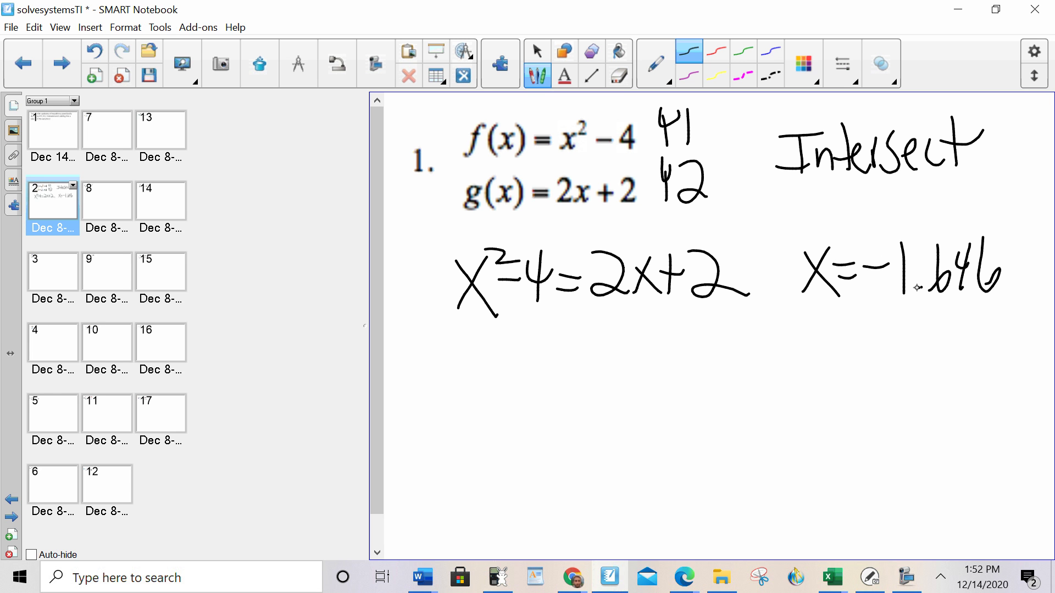
key(alt+Tab)
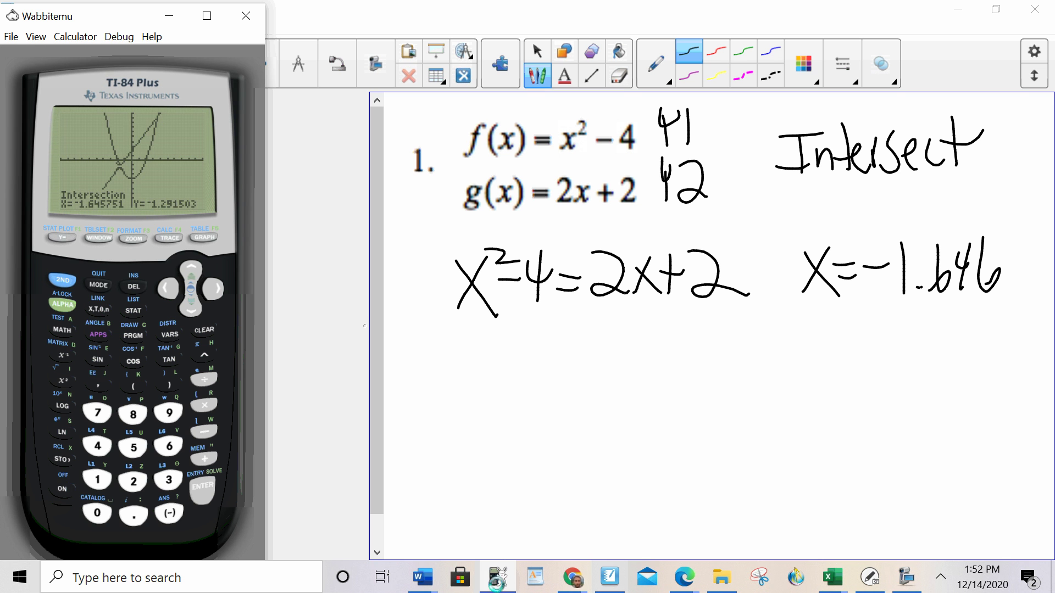
Start the 5:intersect calculation and trace right to the second crossing.
click(62, 279)
click(166, 238)
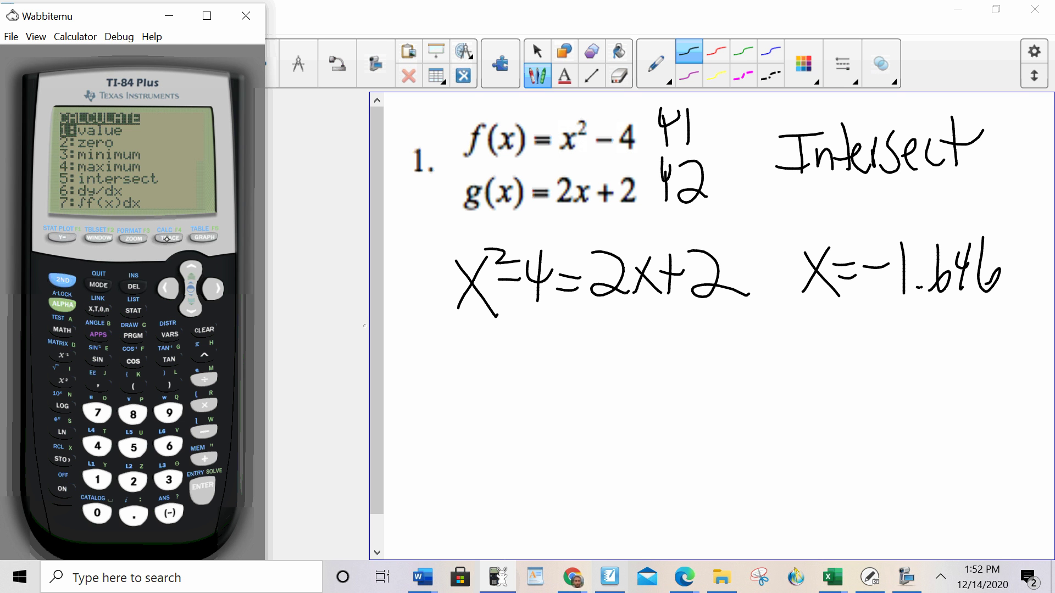
click(133, 448)
click(214, 289)
click(214, 289)
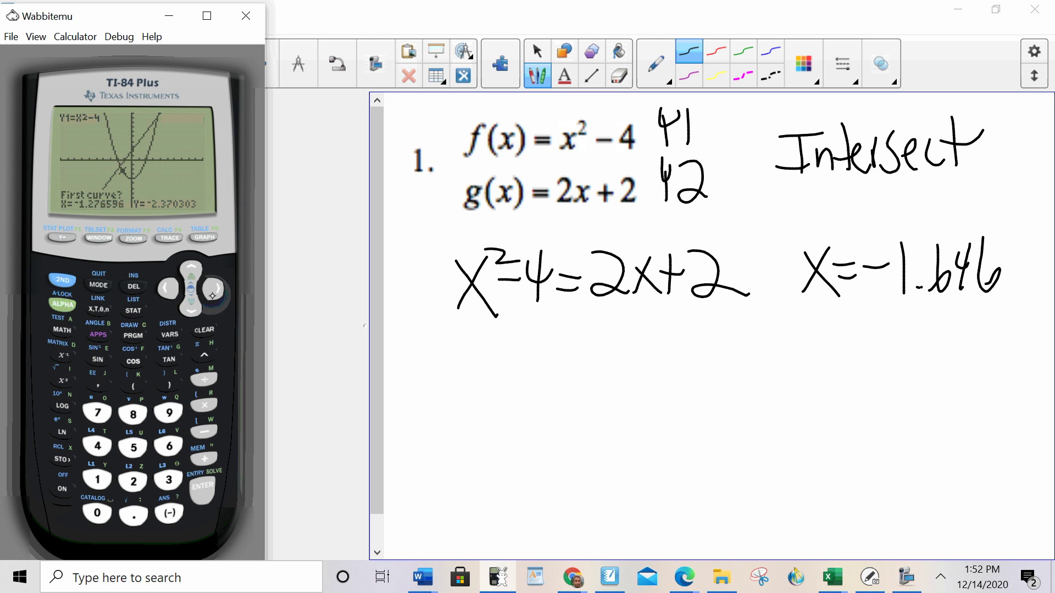
click(215, 289)
click(214, 289)
click(214, 289)
click(214, 289)
click(214, 289)
click(214, 289)
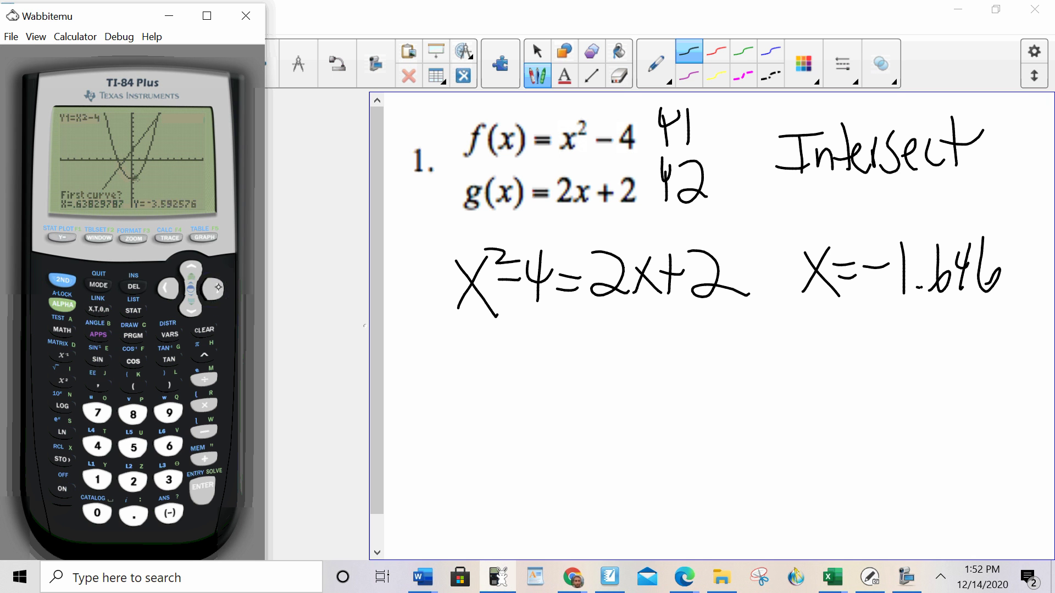
click(214, 289)
click(215, 288)
click(213, 288)
click(213, 288)
click(213, 288)
click(213, 288)
click(212, 289)
click(212, 288)
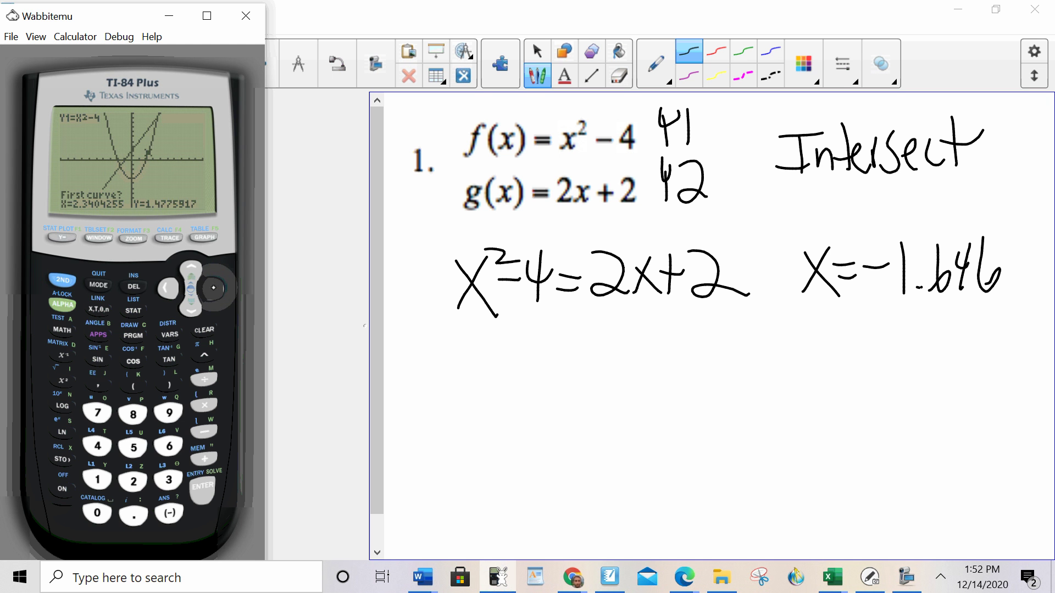
click(211, 289)
click(211, 288)
click(209, 289)
click(209, 289)
click(209, 289)
click(209, 289)
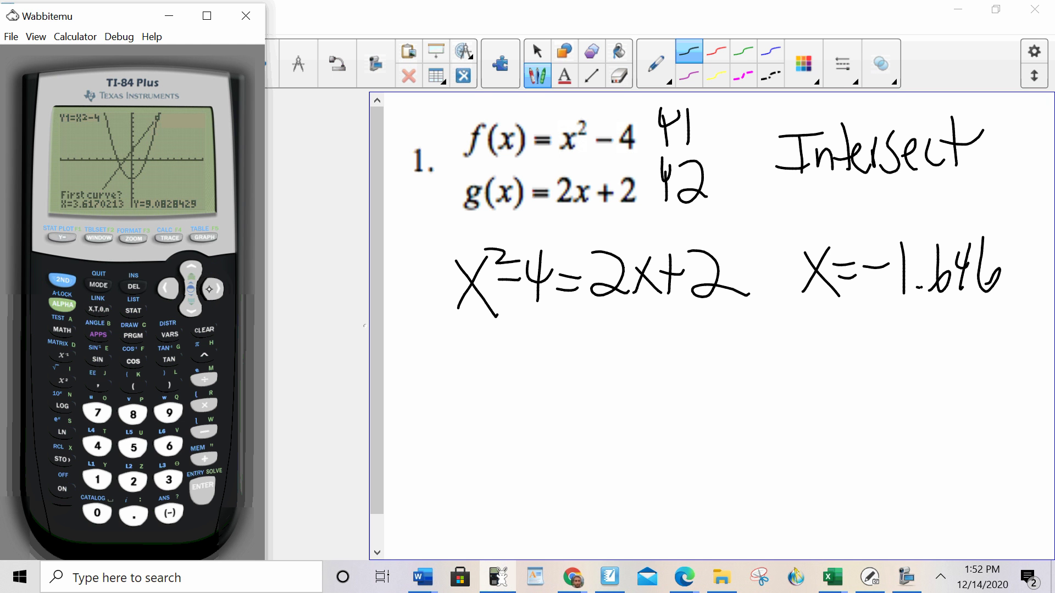
Confirm both curves and the guess to get X=3.6457513, Y=9.2915026.
click(203, 478)
click(204, 478)
click(204, 477)
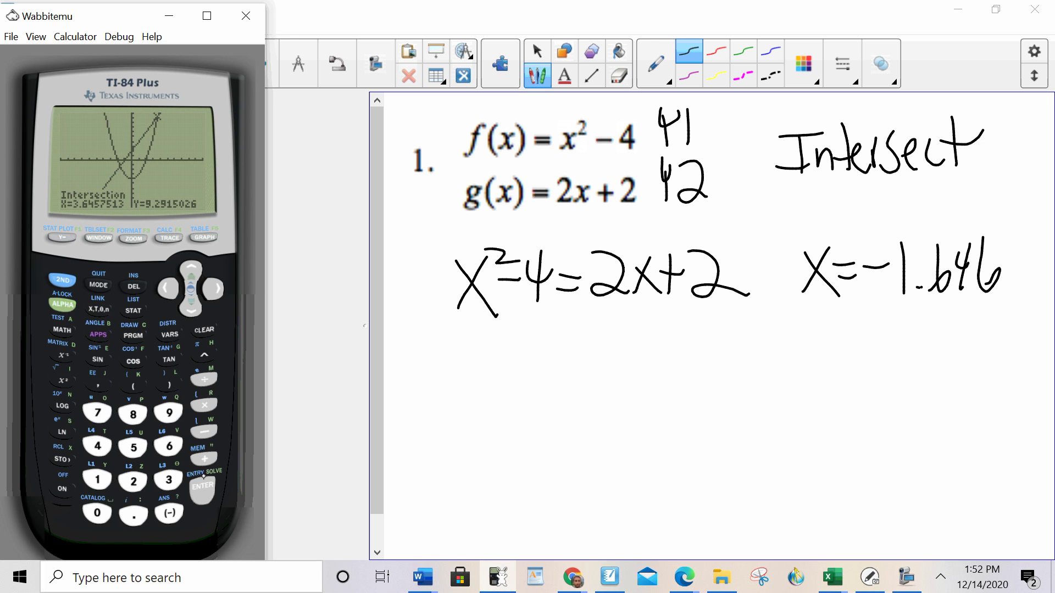
Handwrite X=3.646 below X=−1.646 and circle both solutions.
click(817, 337)
mouse_move(818, 330)
mouse_down()
mouse_move(854, 371)
mouse_move(822, 371)
mouse_move(872, 344)
mouse_up()
drag(851, 360, 870, 360)
mouse_move(886, 330)
mouse_down()
mouse_move(909, 333)
mouse_move(906, 363)
mouse_up()
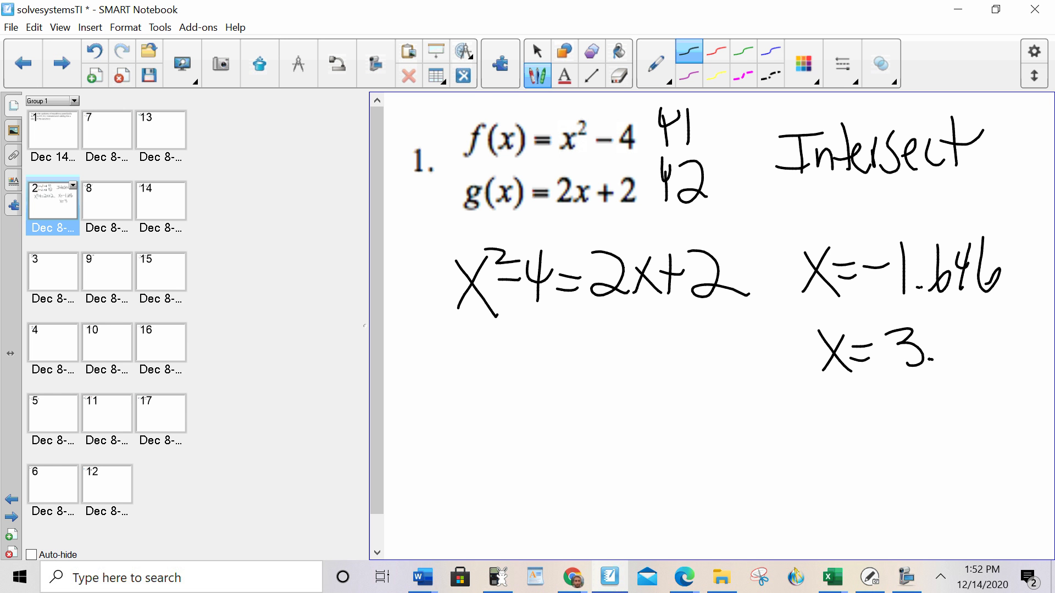
click(930, 360)
mouse_move(958, 310)
mouse_down()
mouse_move(957, 366)
mouse_move(956, 354)
mouse_move(985, 341)
mouse_move(978, 370)
mouse_up()
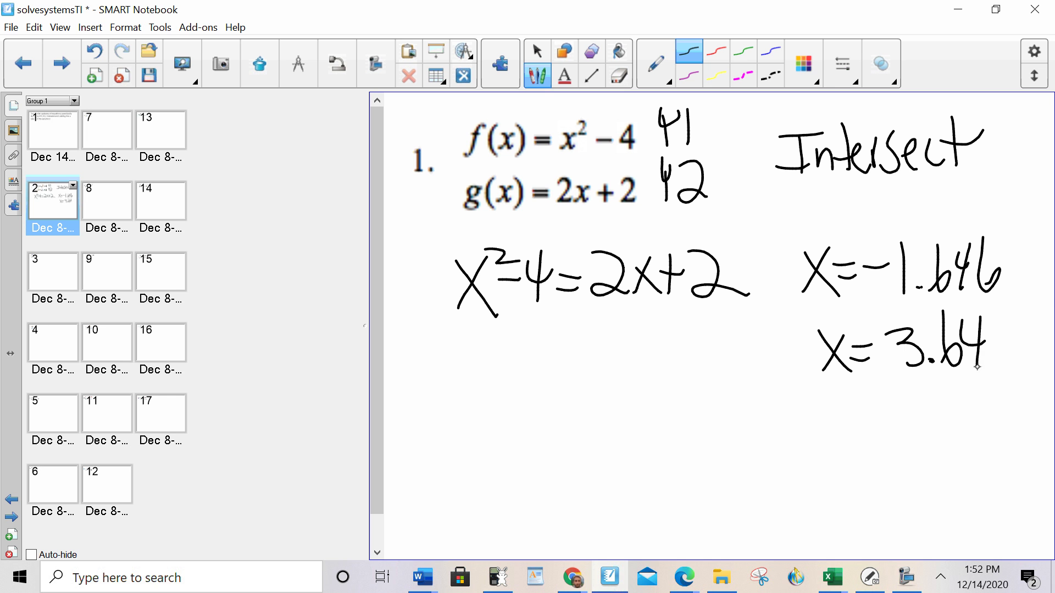
drag(993, 315, 1016, 341)
mouse_move(878, 391)
mouse_down()
mouse_move(986, 395)
mouse_move(752, 264)
mouse_move(1000, 389)
mouse_up()
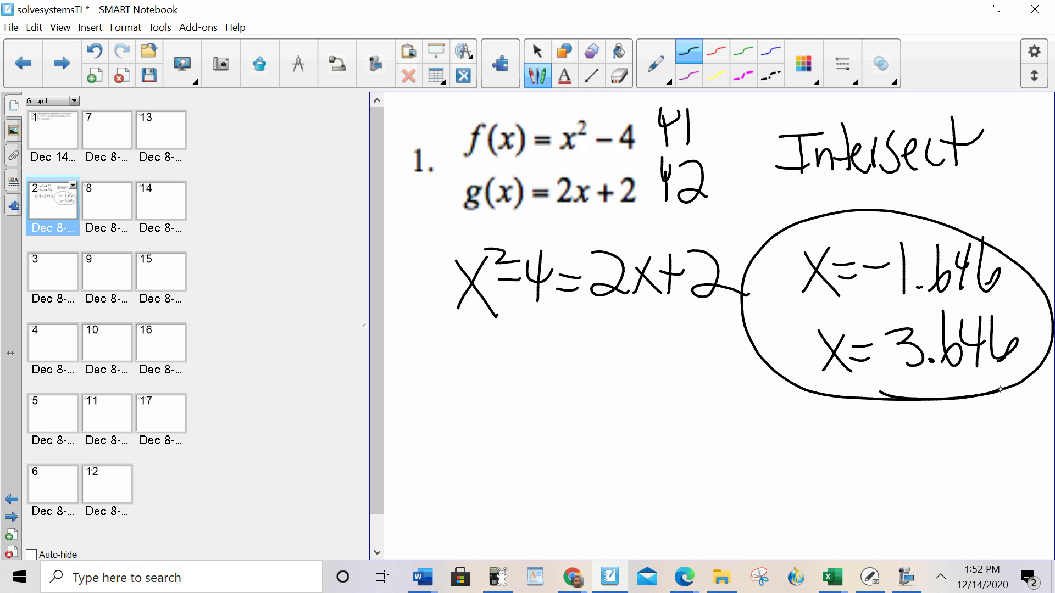
Handwrite f(x)=g(x) below the equation and label f(x) as Y1.
mouse_move(440, 442)
mouse_down()
mouse_move(434, 411)
mouse_move(474, 361)
mouse_up()
drag(405, 406, 456, 405)
drag(468, 362, 460, 443)
mouse_move(476, 400)
mouse_down()
mouse_move(460, 435)
mouse_move(485, 441)
mouse_up()
drag(489, 363, 505, 447)
mouse_move(517, 410)
mouse_down()
mouse_move(549, 405)
mouse_move(552, 422)
mouse_up()
mouse_move(586, 403)
mouse_down()
mouse_move(574, 424)
mouse_move(538, 436)
mouse_up()
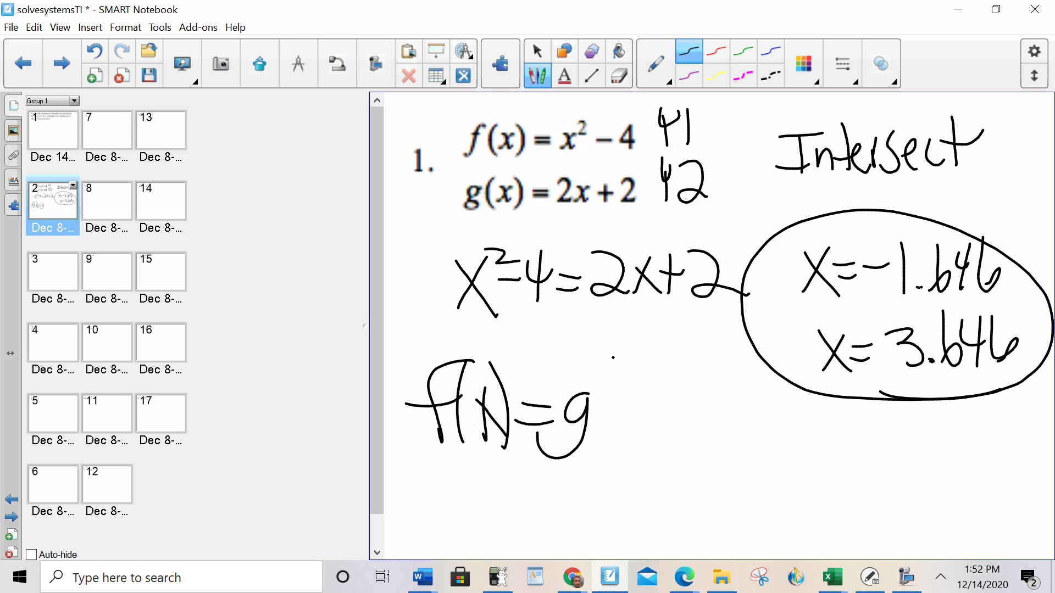
drag(612, 359, 606, 437)
mouse_move(608, 388)
mouse_down()
mouse_move(648, 434)
mouse_move(621, 446)
mouse_up()
drag(635, 347, 637, 432)
mouse_move(437, 456)
mouse_down()
mouse_move(443, 476)
mouse_move(478, 451)
mouse_up()
mouse_move(462, 461)
mouse_down()
mouse_move(461, 516)
mouse_move(479, 533)
mouse_up()
Label g(x) as Y2 and handwrite Intersect beside it.
drag(583, 479, 622, 456)
mouse_move(604, 474)
mouse_down()
mouse_move(607, 516)
mouse_move(645, 512)
mouse_up()
drag(716, 458, 723, 510)
drag(695, 458, 741, 462)
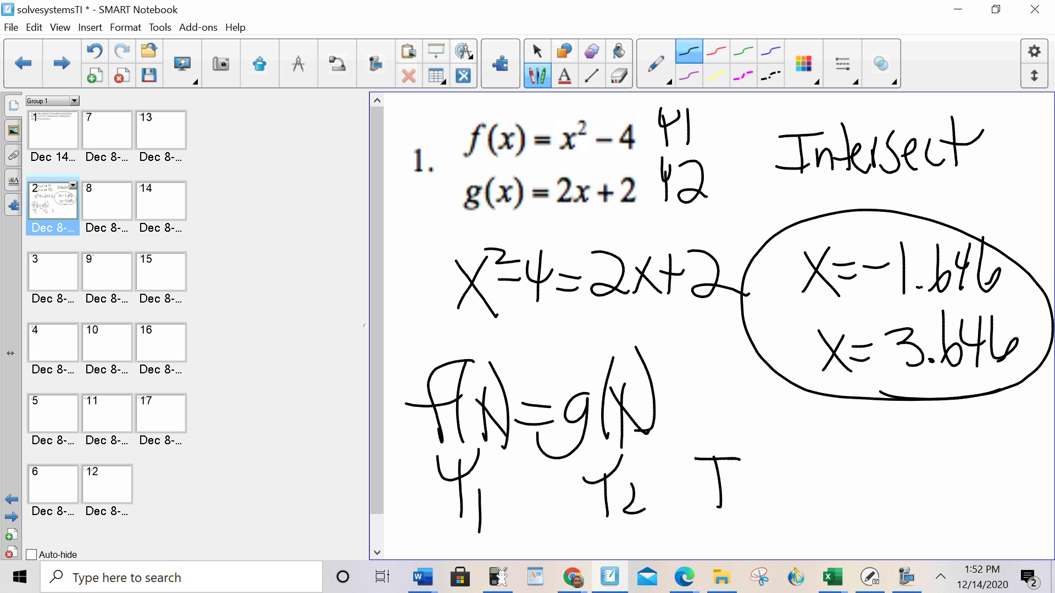
drag(689, 514, 728, 509)
drag(736, 519, 760, 523)
mouse_move(781, 458)
mouse_down()
mouse_move(777, 520)
mouse_move(794, 503)
mouse_up()
drag(786, 483, 814, 523)
drag(813, 465, 812, 521)
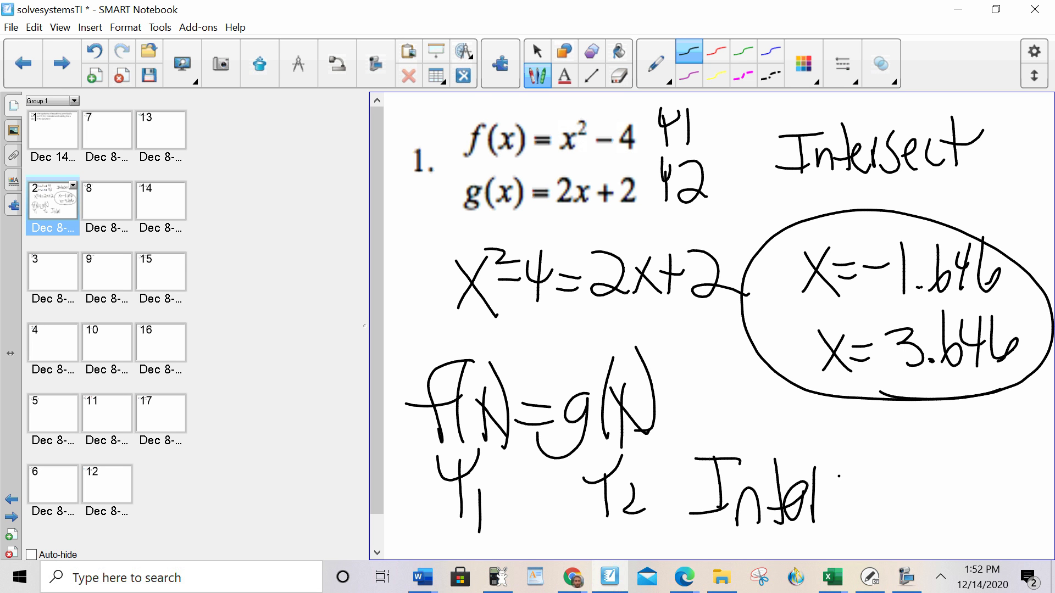
drag(839, 476, 830, 517)
mouse_move(831, 518)
mouse_down()
mouse_move(882, 487)
mouse_move(875, 524)
mouse_up()
drag(903, 483, 928, 511)
drag(914, 453, 926, 514)
drag(900, 486, 962, 495)
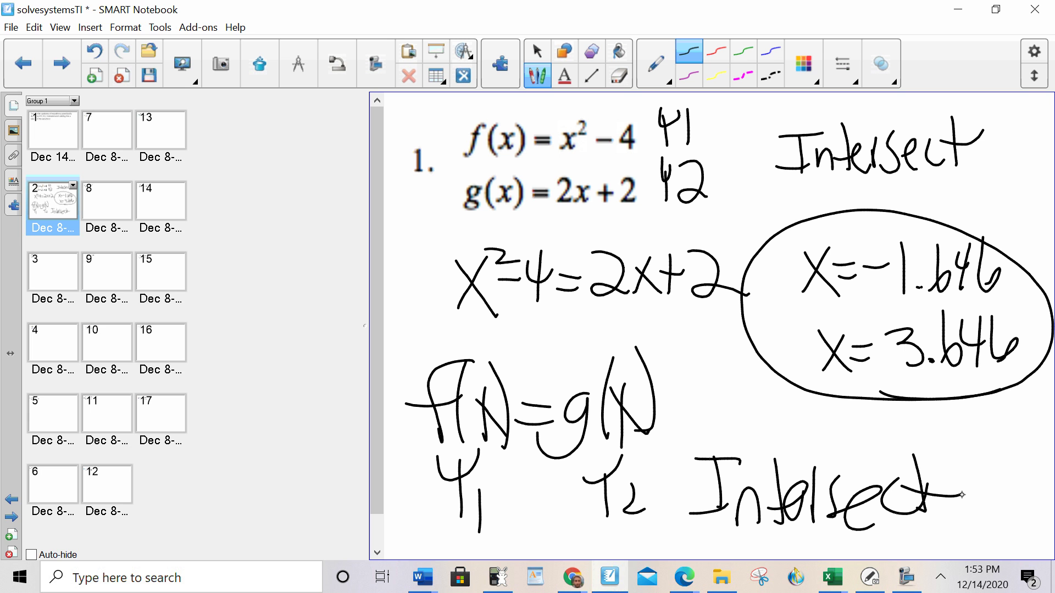
key(alt+Tab)
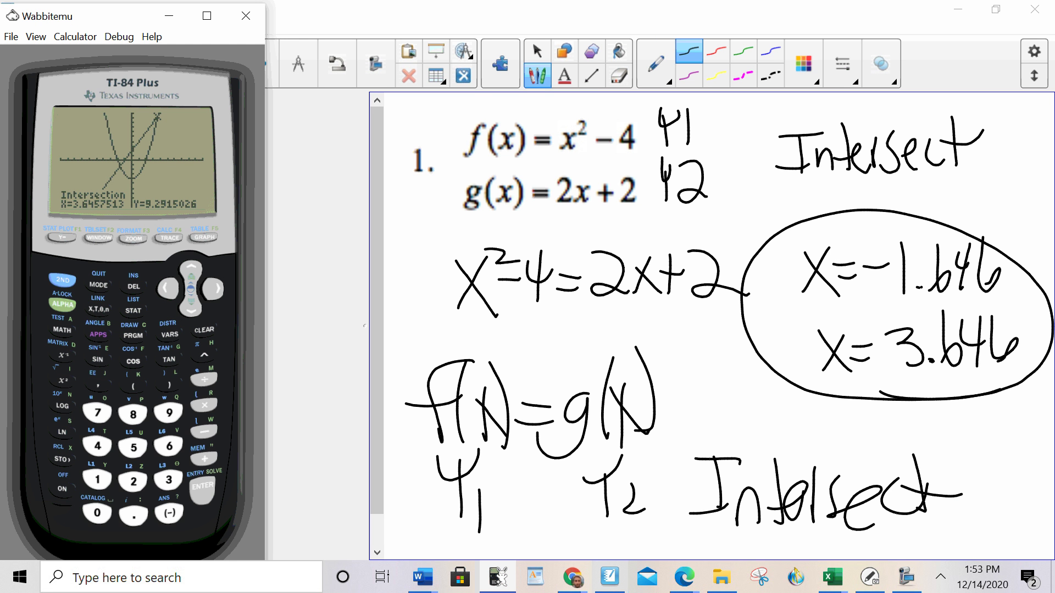
Choose 5:intersect from the 2nd TRACE menu, then bring the Notebook slide forward.
click(63, 280)
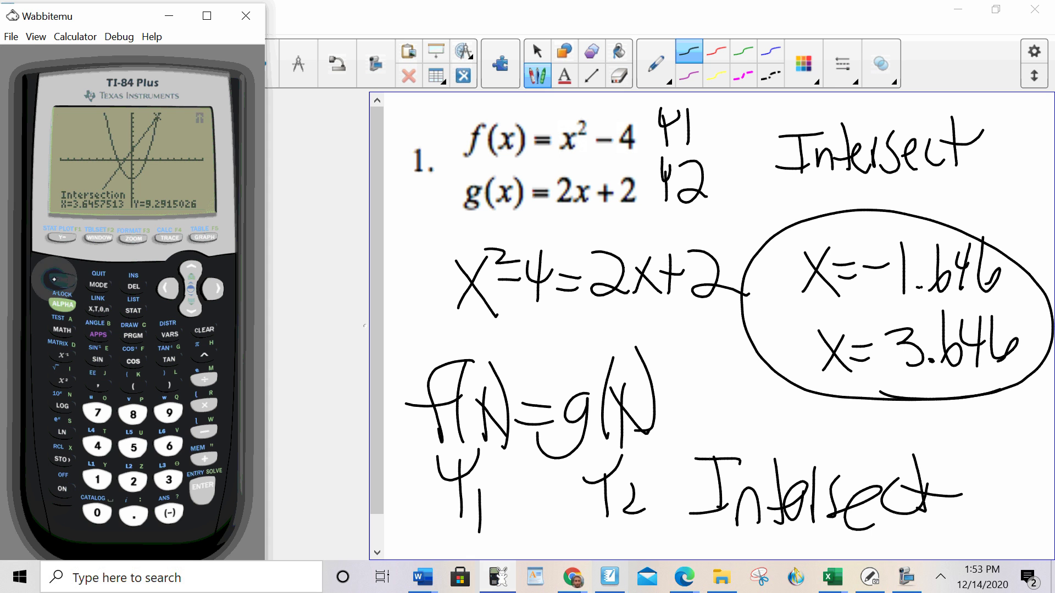
click(170, 239)
click(135, 449)
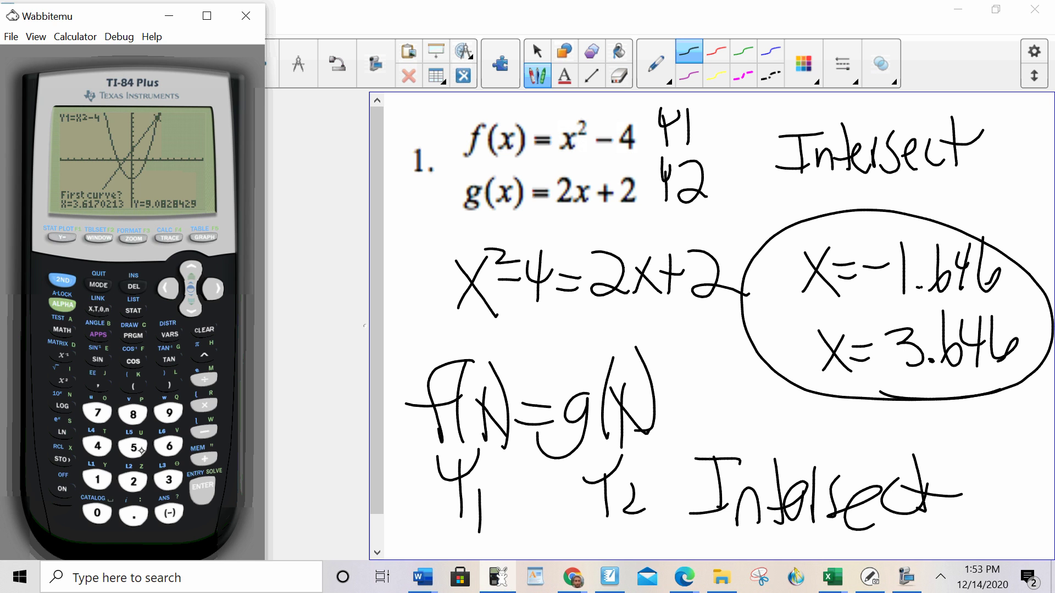
click(977, 462)
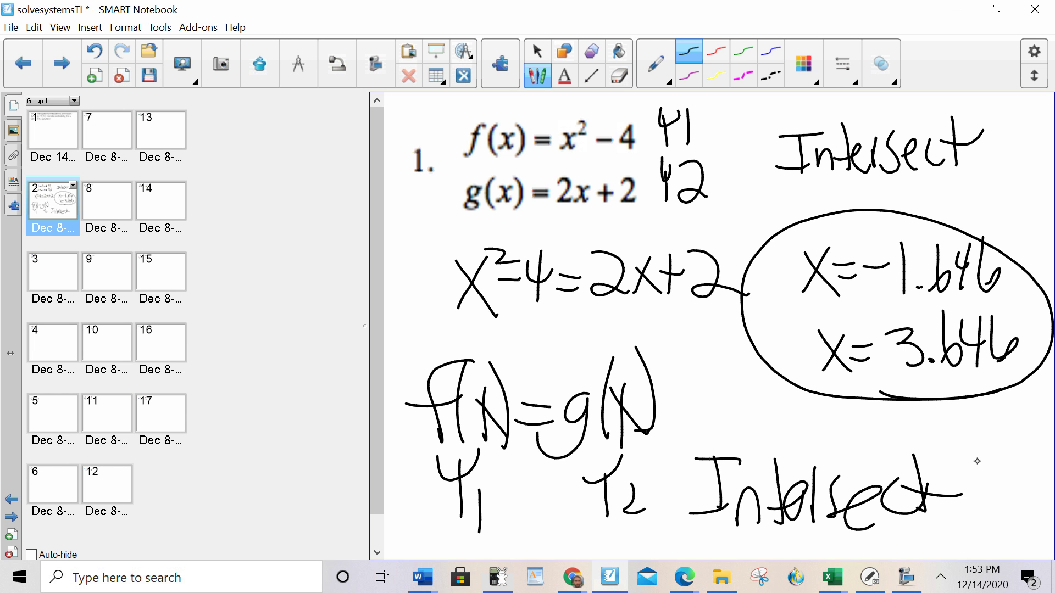
Advance two pages to problem 3's slide and select the blue pen.
click(58, 69)
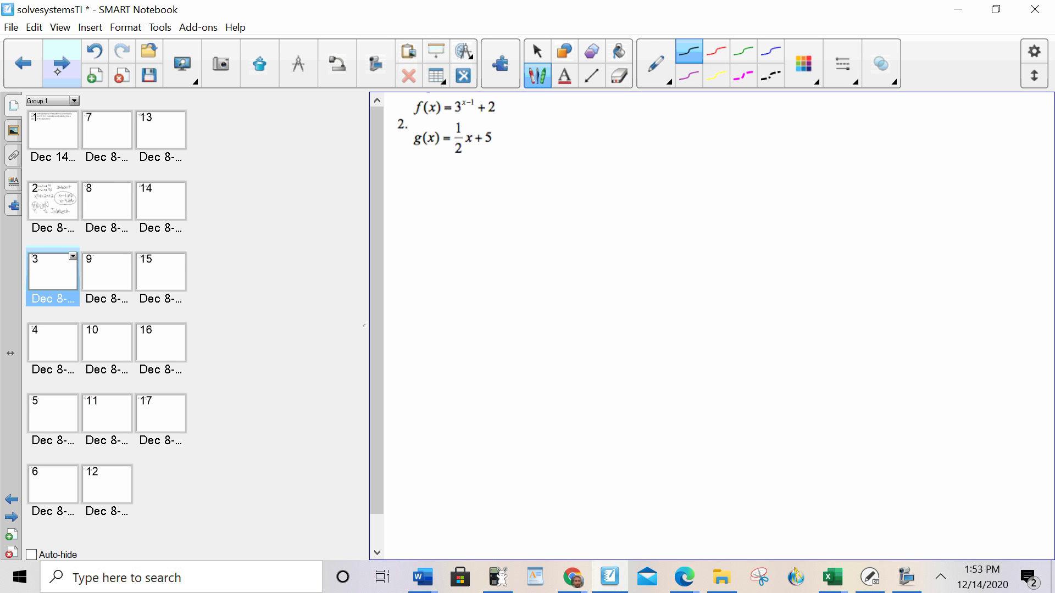
click(59, 68)
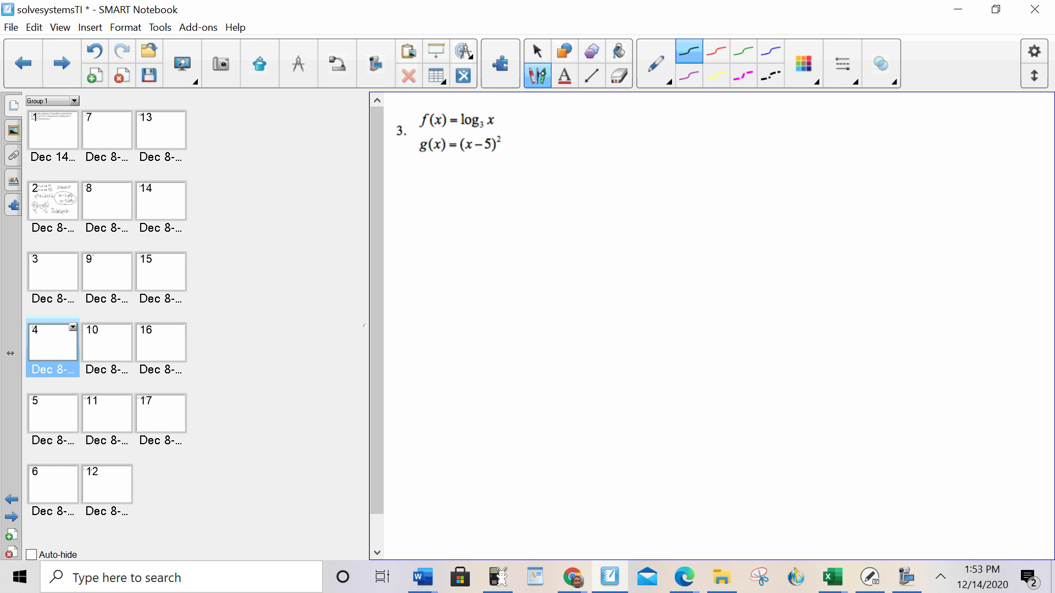
click(769, 50)
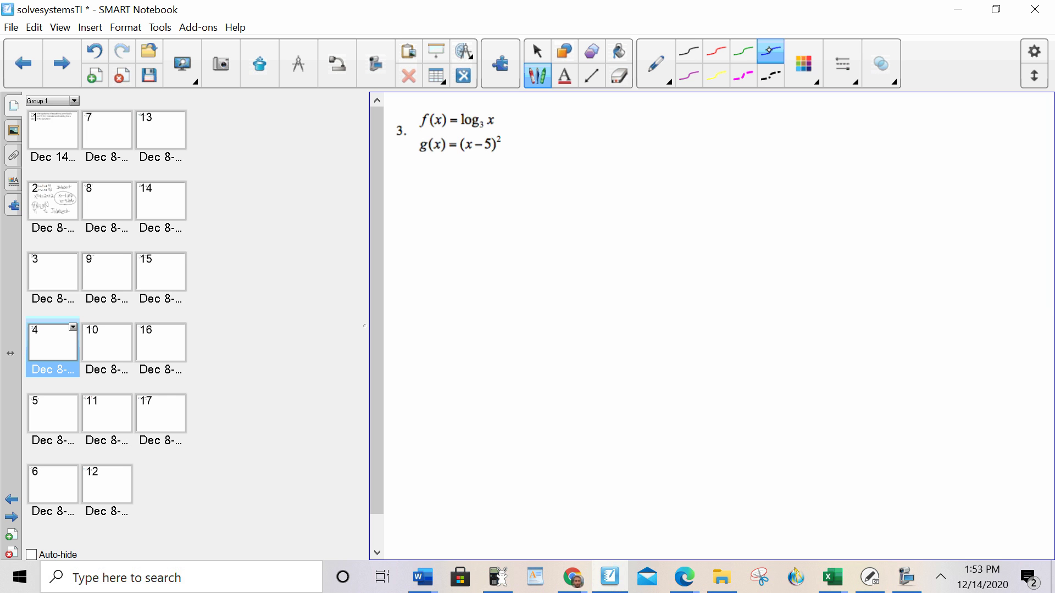
Handwrite f(x)=g(x) in blue below the equations.
mouse_move(461, 256)
mouse_down()
mouse_move(452, 259)
mouse_move(496, 197)
mouse_up()
mouse_move(431, 242)
mouse_down()
mouse_move(447, 242)
mouse_move(484, 279)
mouse_up()
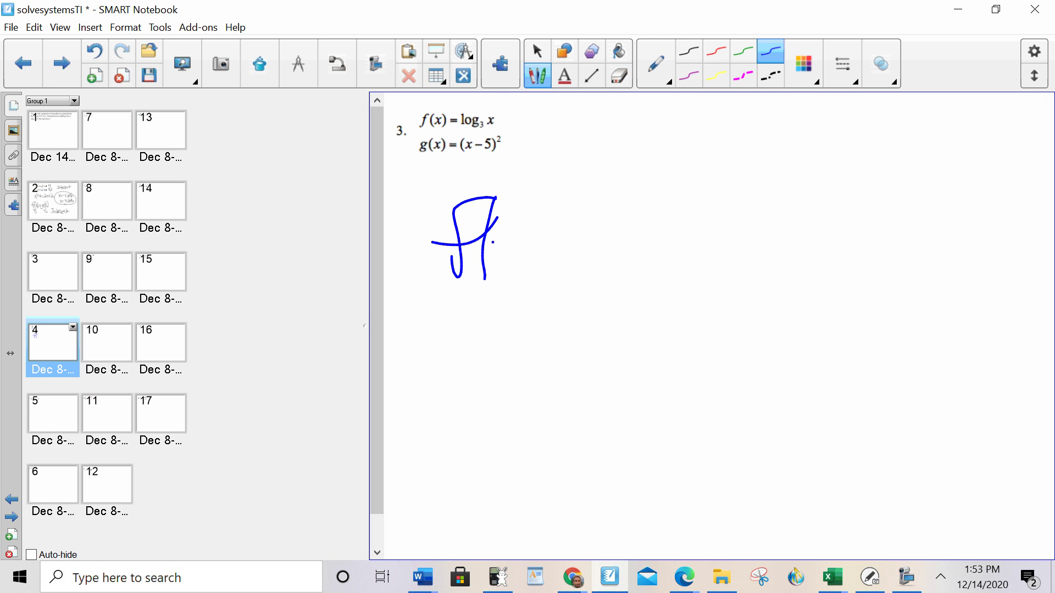
drag(493, 241, 521, 256)
mouse_move(498, 226)
mouse_down()
mouse_move(520, 258)
mouse_move(500, 282)
mouse_up()
drag(515, 205, 525, 270)
drag(533, 238, 561, 237)
mouse_move(531, 254)
mouse_down()
mouse_move(566, 250)
mouse_move(549, 256)
mouse_up()
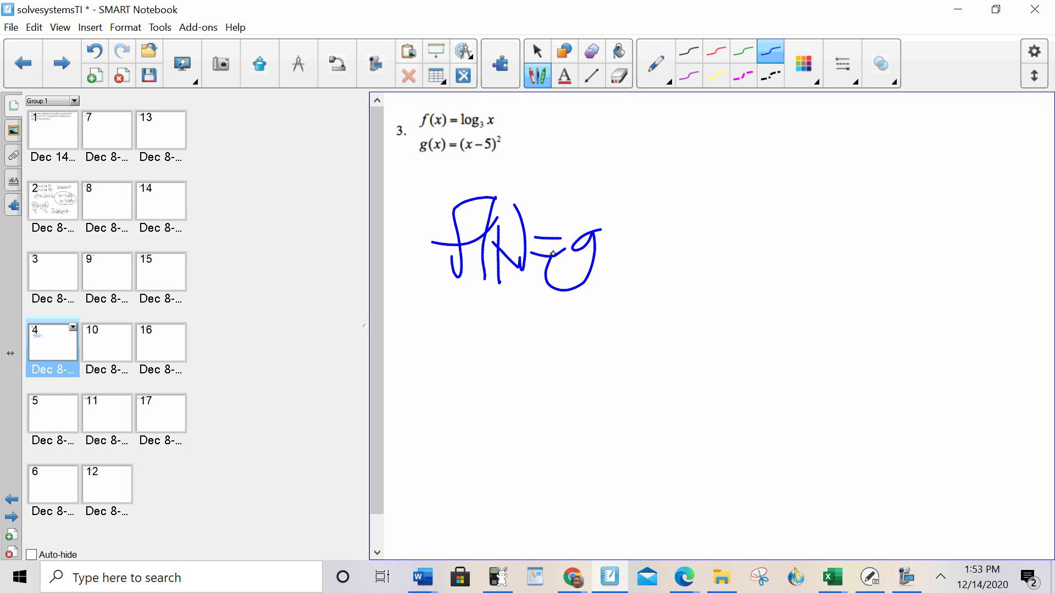
drag(613, 205, 603, 270)
mouse_move(613, 237)
mouse_down()
mouse_move(636, 263)
mouse_move(621, 284)
mouse_up()
drag(642, 204, 652, 283)
Label the two equations Y1 and Y2 in blue.
mouse_move(506, 102)
mouse_down()
mouse_move(526, 102)
mouse_move(516, 133)
mouse_move(544, 131)
mouse_move(528, 138)
mouse_up()
click(540, 101)
mouse_move(520, 128)
mouse_down()
mouse_move(523, 169)
mouse_move(542, 171)
mouse_move(563, 152)
mouse_up()
mouse_move(682, 123)
mouse_down()
mouse_move(682, 158)
mouse_move(709, 126)
mouse_up()
Write the word Intersect to the right of the equations.
drag(657, 155, 722, 159)
mouse_move(739, 110)
mouse_down()
mouse_move(742, 161)
mouse_move(758, 160)
mouse_move(768, 121)
mouse_move(780, 158)
mouse_move(803, 165)
mouse_move(838, 145)
mouse_move(849, 162)
mouse_up()
drag(819, 144, 870, 137)
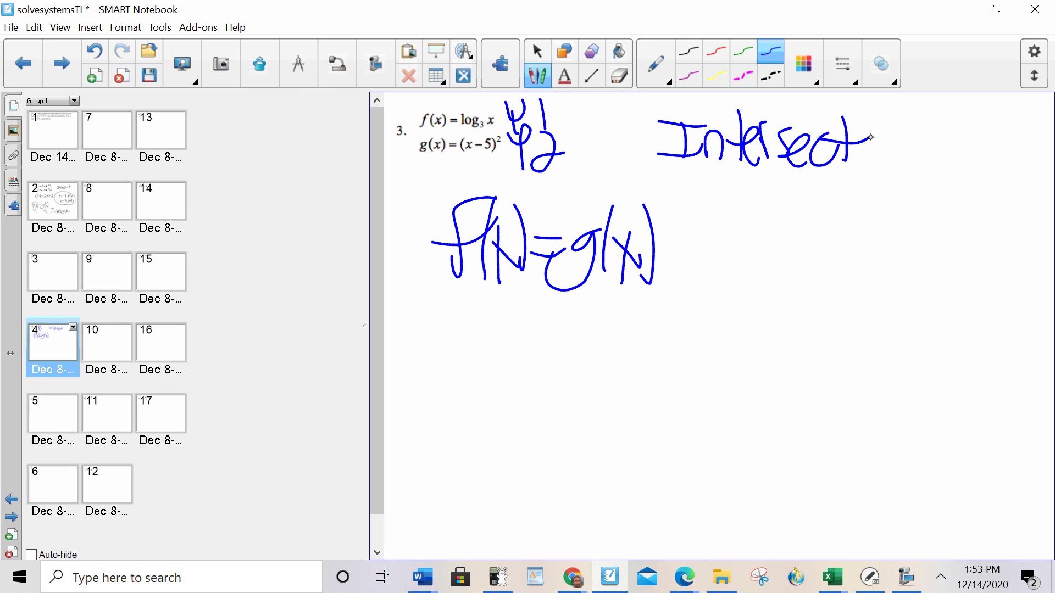
key(alt+Tab)
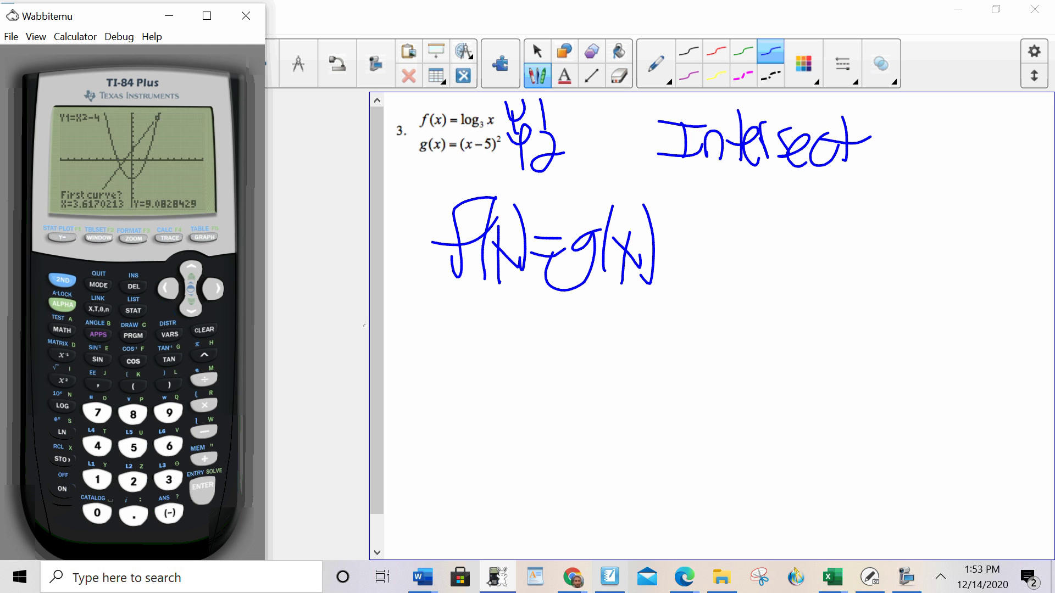
Try entering log base 3 of X on the home screen, then clear it.
key(Escape)
key(Escape)
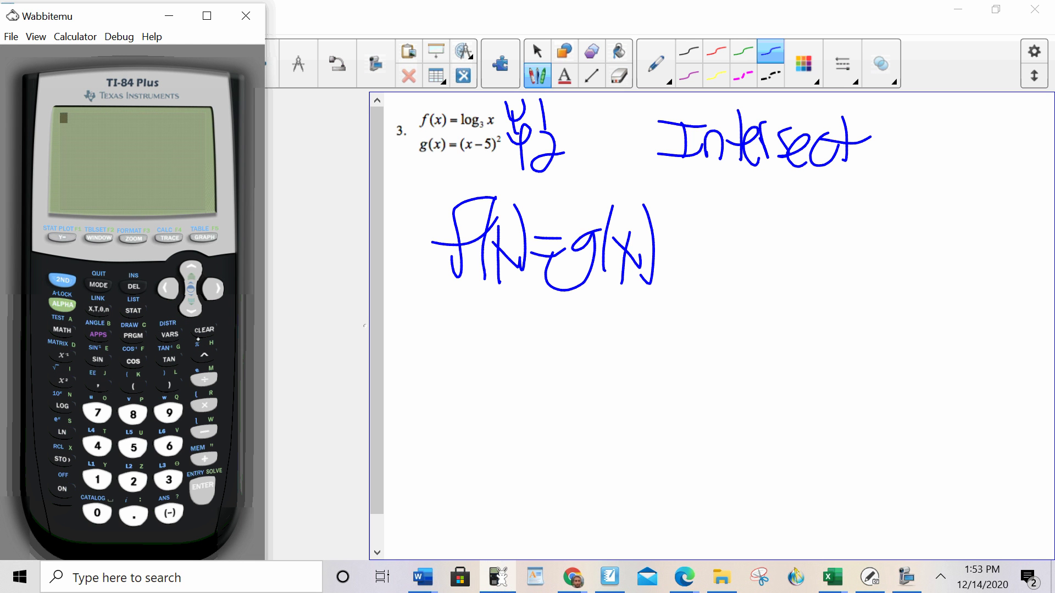
click(62, 304)
click(99, 237)
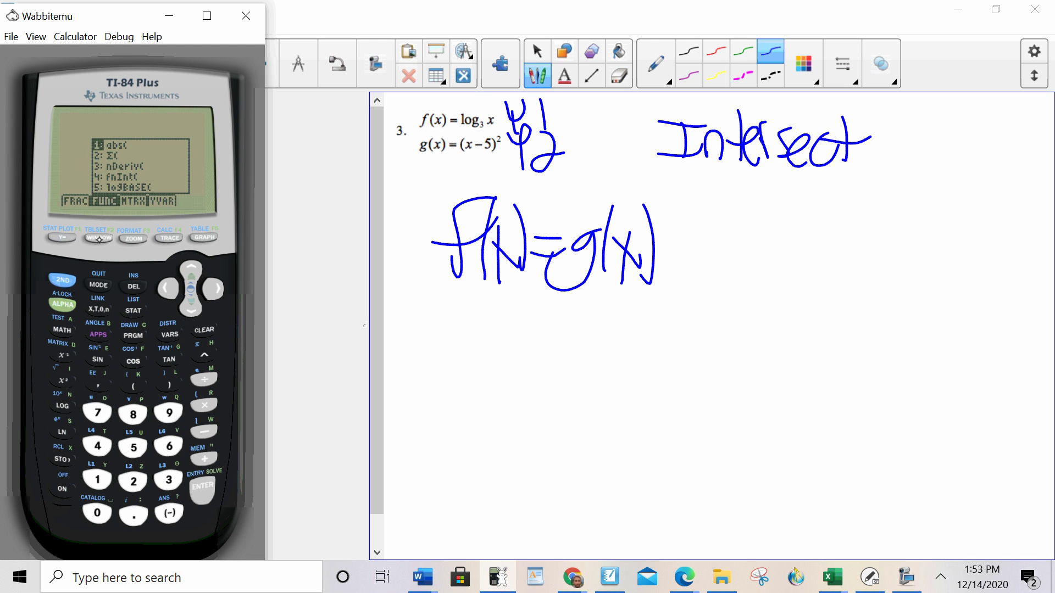
click(188, 305)
click(187, 305)
click(188, 305)
click(189, 304)
click(204, 488)
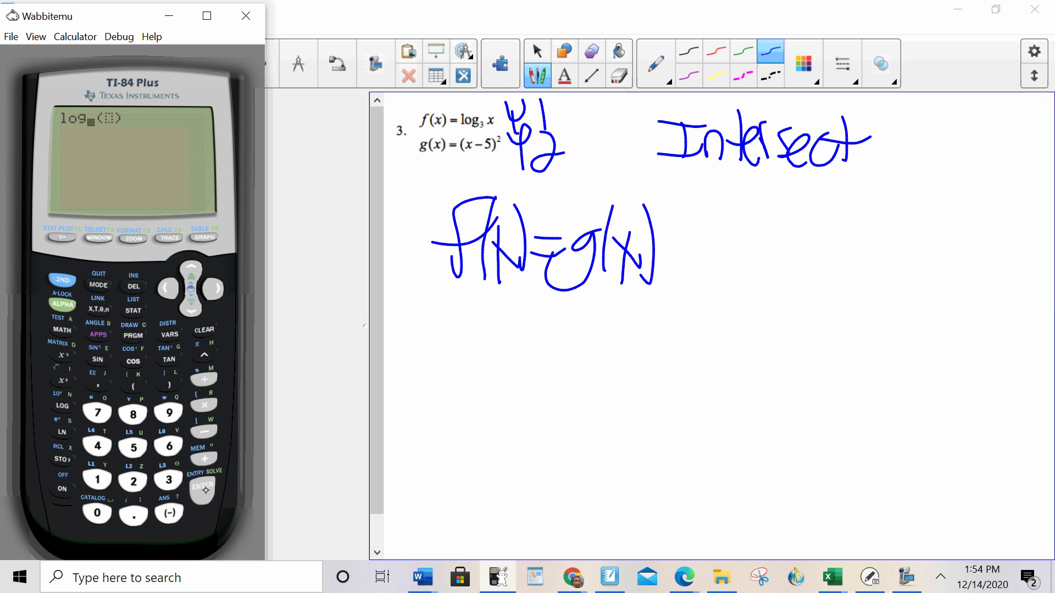
click(168, 479)
key(Right)
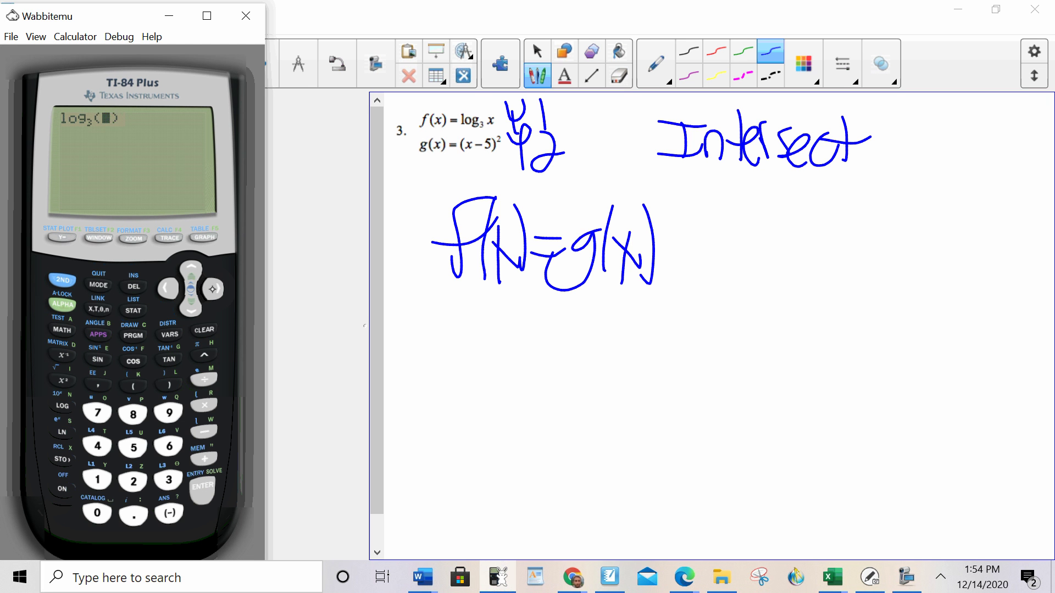
click(99, 310)
click(203, 329)
Clear the old Y1 and Y2 functions in the Y= editor.
key(F1)
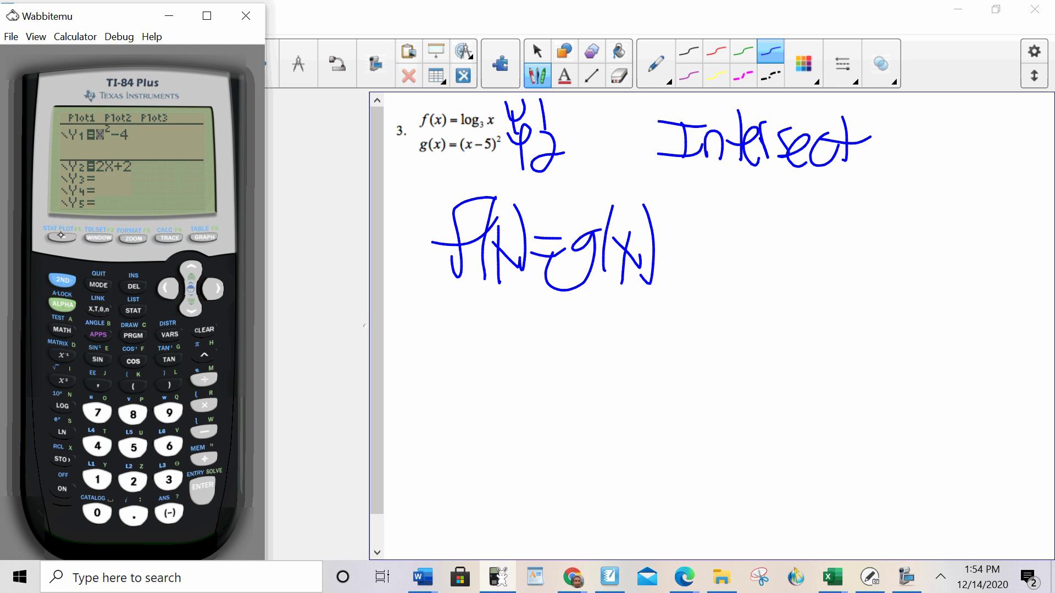
click(205, 328)
key(Down)
click(204, 329)
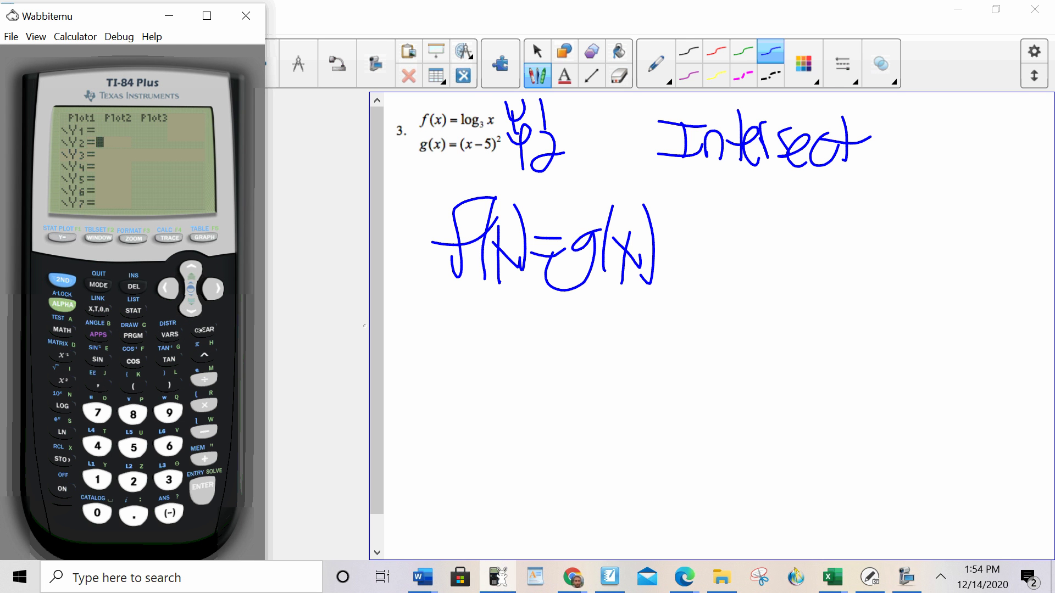
click(191, 269)
Enter Y1 = log base 3 of X using the logBASE( template.
click(60, 305)
click(101, 242)
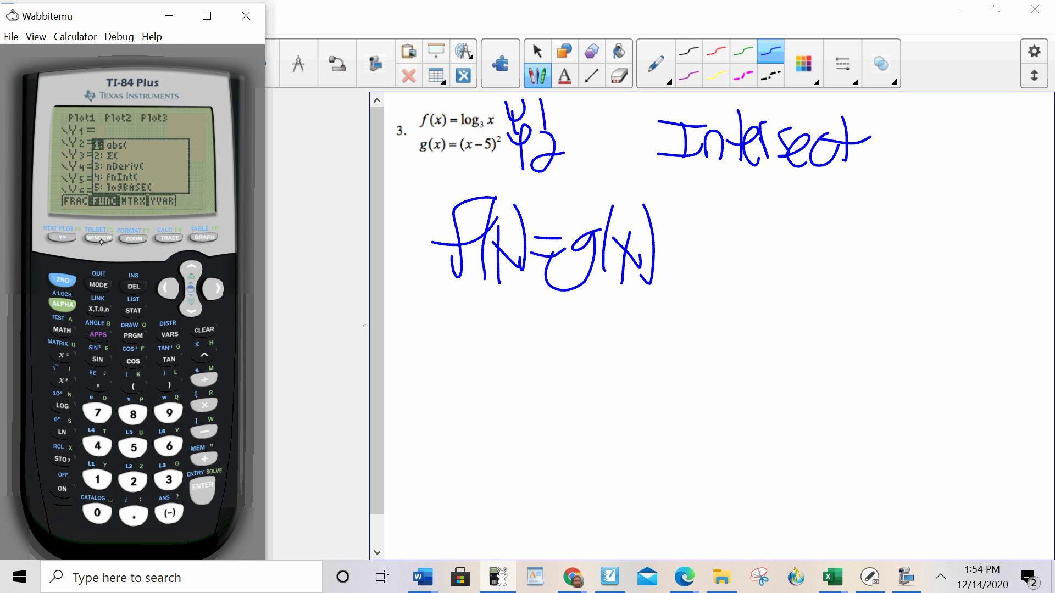
click(133, 448)
click(169, 479)
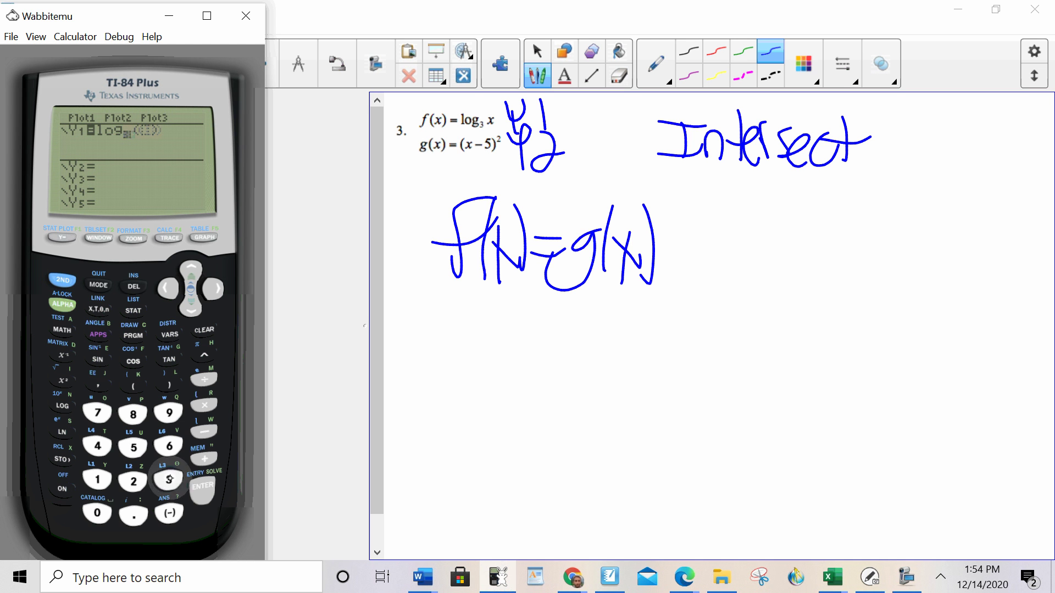
click(213, 289)
click(92, 310)
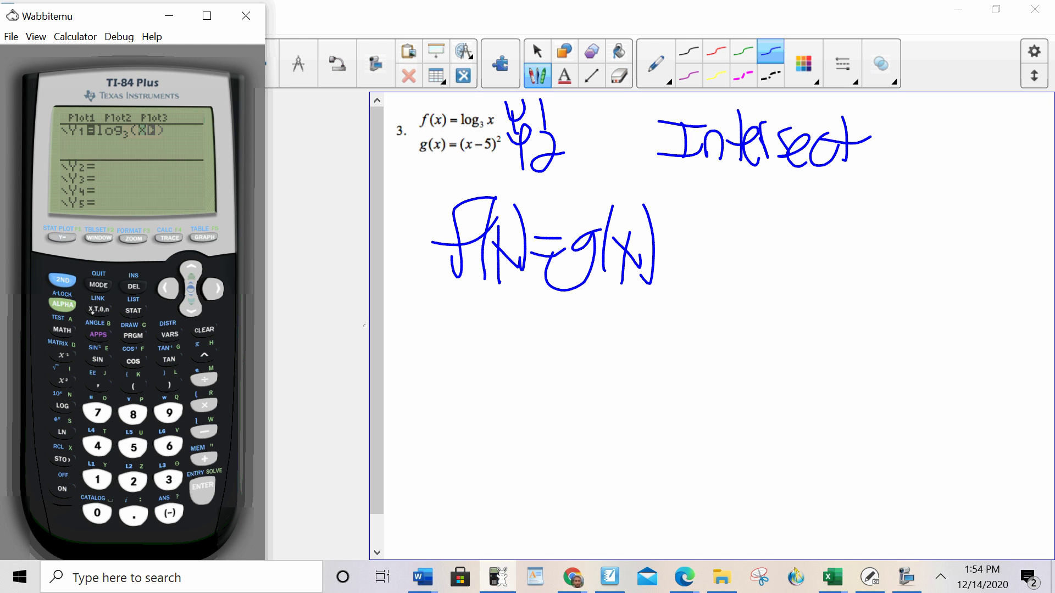
Enter Y2 = (X−5)² and graph both with ZOOM 6:ZStandard.
click(205, 484)
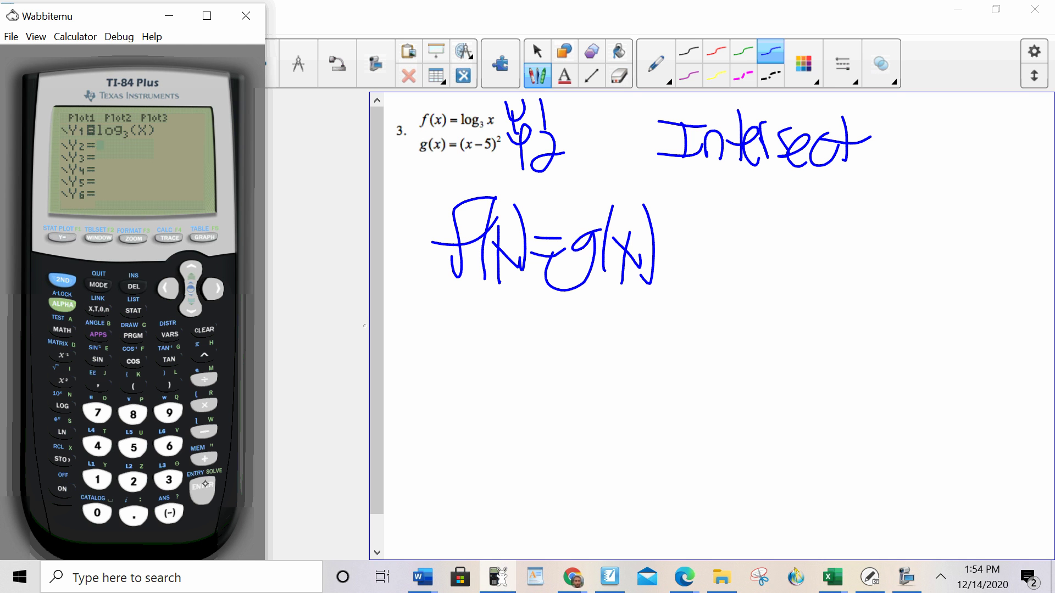
click(133, 386)
click(98, 309)
click(204, 431)
click(133, 447)
click(170, 385)
click(63, 380)
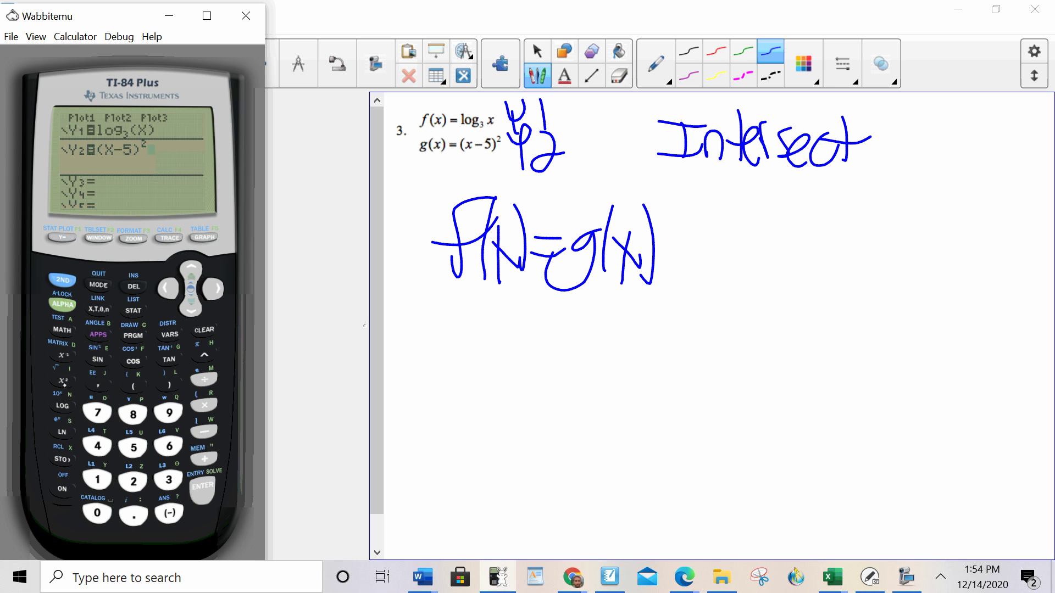
click(133, 238)
click(169, 445)
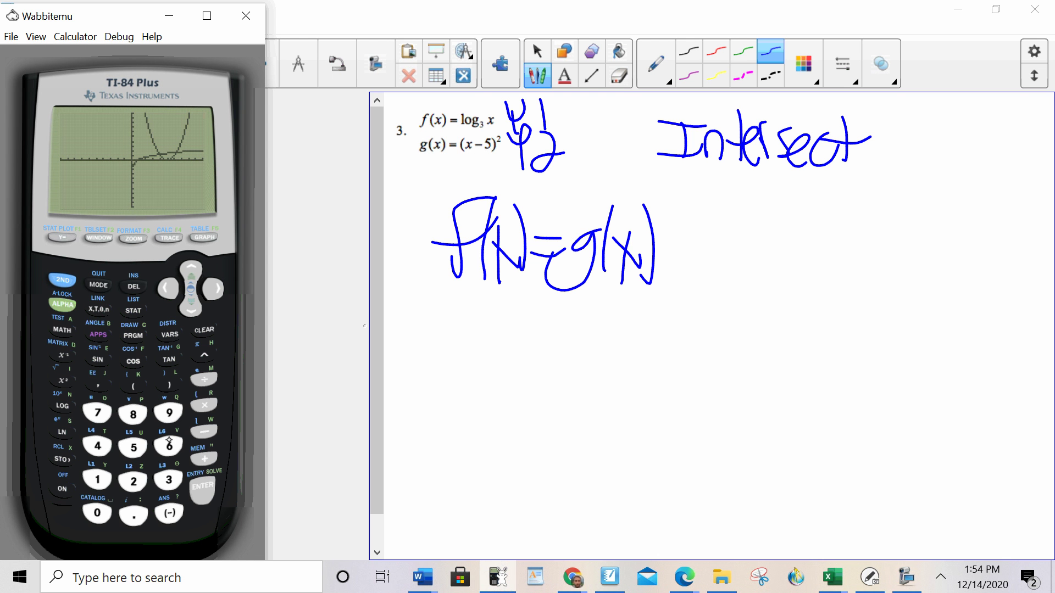
Start CALC 5:intersect and move the cursor near the first crossing.
key(shift)
click(169, 237)
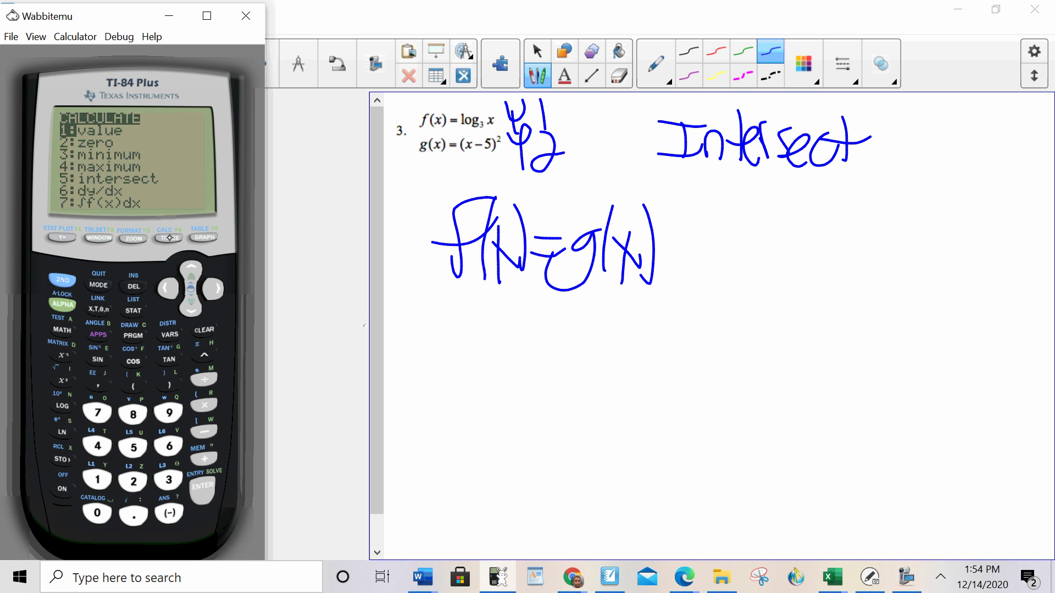
click(134, 448)
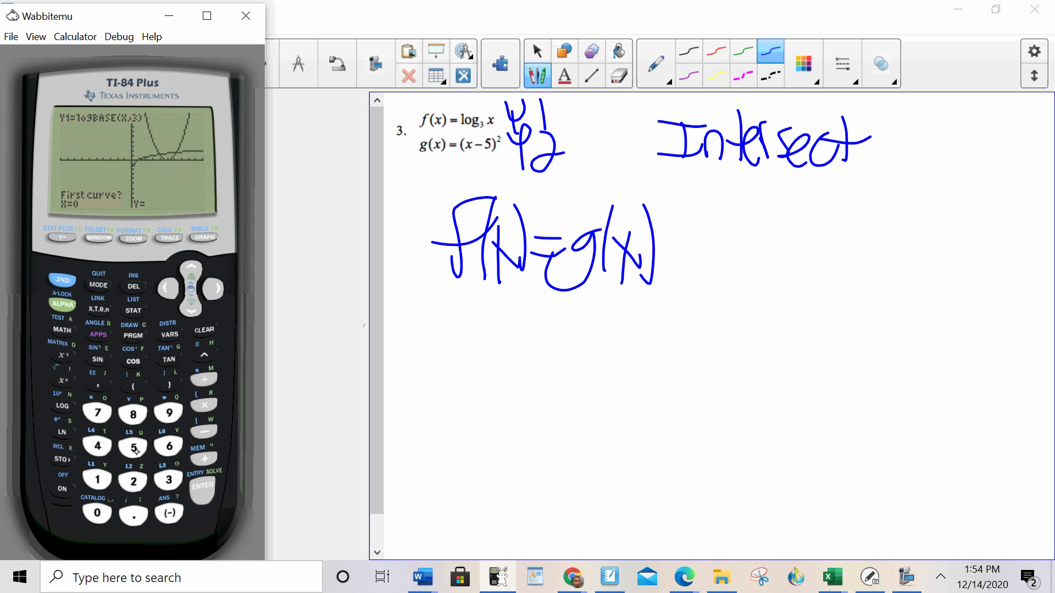
click(207, 290)
click(207, 290)
click(208, 290)
click(208, 289)
click(208, 290)
click(208, 290)
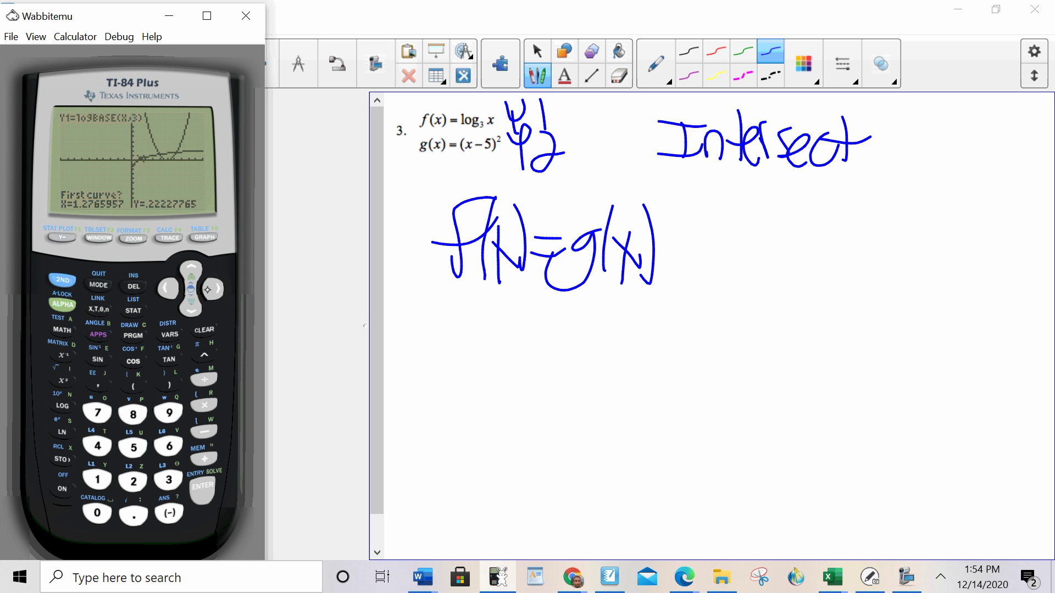
click(208, 290)
click(208, 289)
click(209, 289)
click(209, 289)
click(211, 289)
click(211, 289)
click(217, 287)
click(217, 288)
click(218, 287)
click(218, 289)
click(219, 289)
click(219, 291)
Confirm both curves and the guess, giving X=3.8882176, Y=1.2360601.
click(202, 482)
click(202, 482)
click(203, 481)
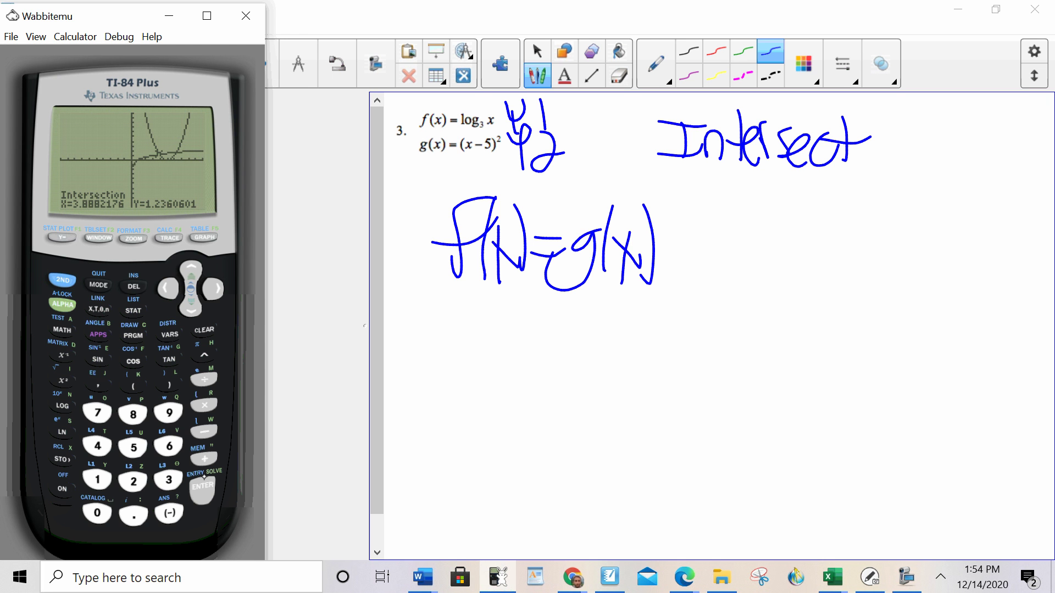
Handwrite x = 3.888 to the right of f(x)=g(x) on the slide.
click(802, 284)
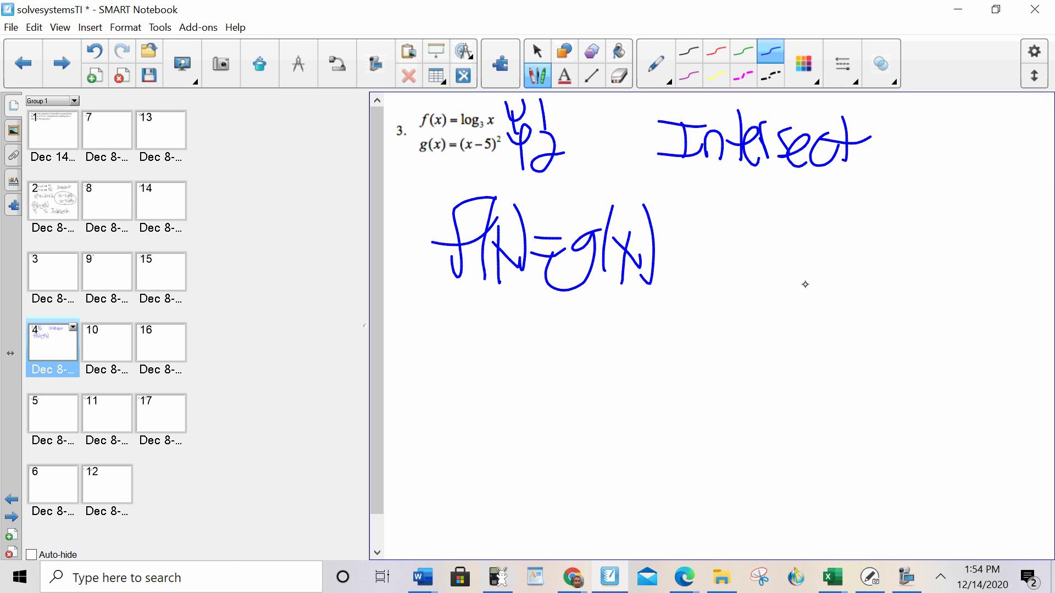
mouse_move(769, 234)
mouse_down()
mouse_move(790, 286)
mouse_move(758, 279)
mouse_move(819, 254)
mouse_up()
mouse_move(785, 268)
mouse_down()
mouse_move(850, 261)
mouse_move(841, 281)
mouse_up()
click(877, 274)
mouse_move(917, 241)
mouse_down()
mouse_move(925, 272)
mouse_move(941, 247)
mouse_move(947, 294)
mouse_move(964, 248)
mouse_up()
mouse_move(981, 243)
mouse_down()
mouse_move(969, 267)
mouse_move(1003, 243)
mouse_up()
Return to Wabbitemu and toggle the 2nd key on and off.
key(alt+Tab)
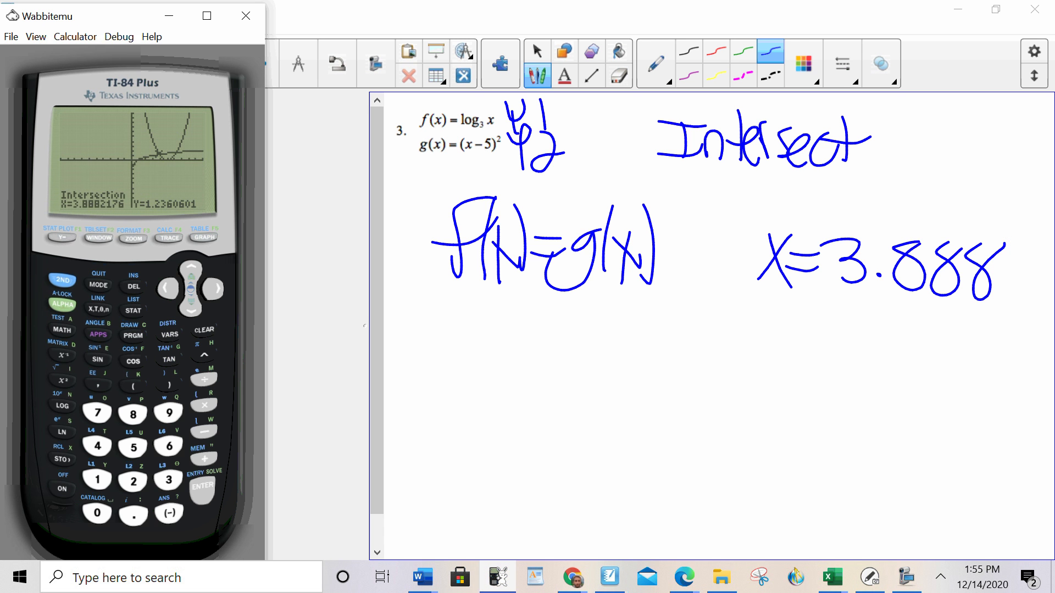
click(60, 281)
click(64, 286)
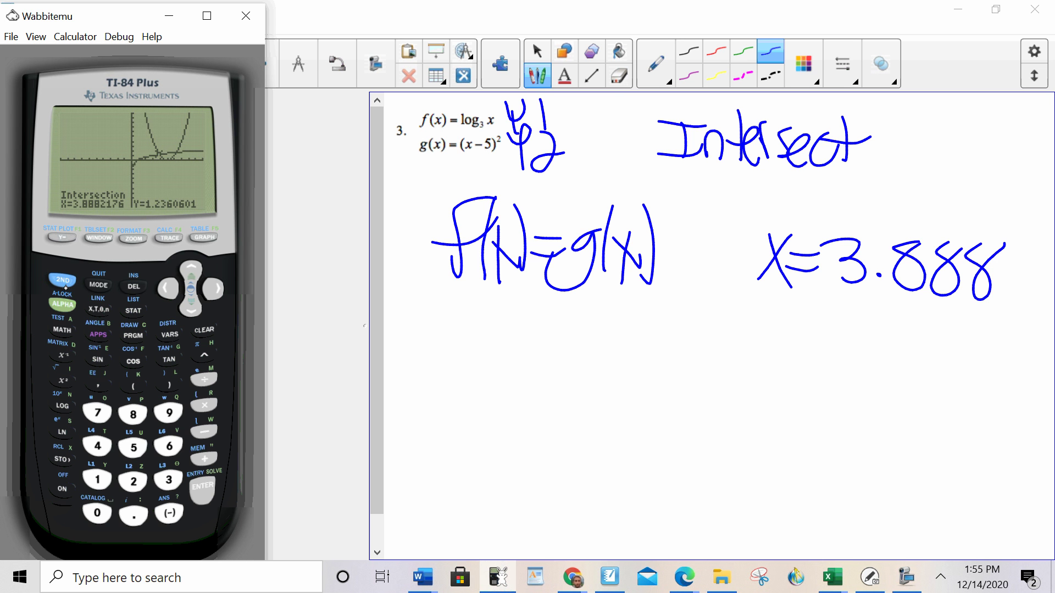
Run CALC 5:intersect near the second crossing to get X=6.2940152, Y=1.6744754.
click(63, 280)
click(170, 238)
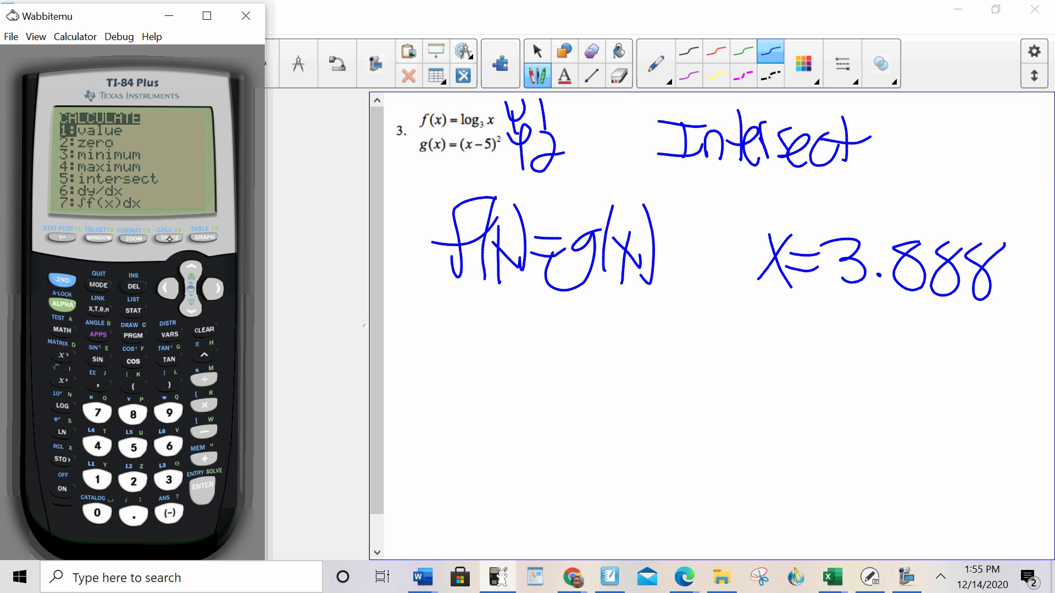
click(138, 445)
click(205, 293)
click(205, 293)
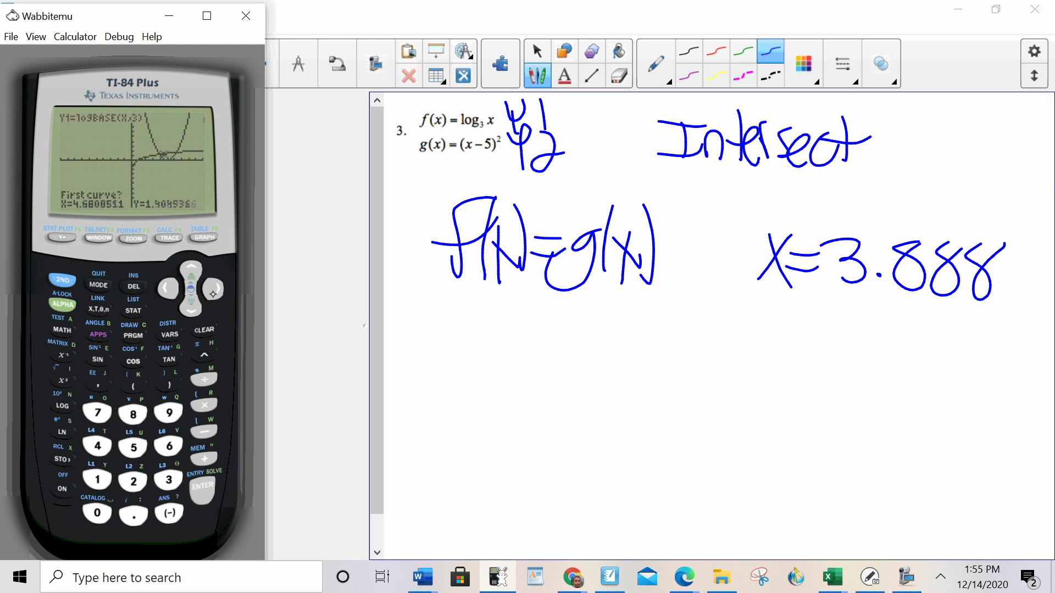
click(205, 293)
click(205, 293)
click(205, 293)
click(205, 293)
click(205, 292)
click(204, 488)
click(204, 489)
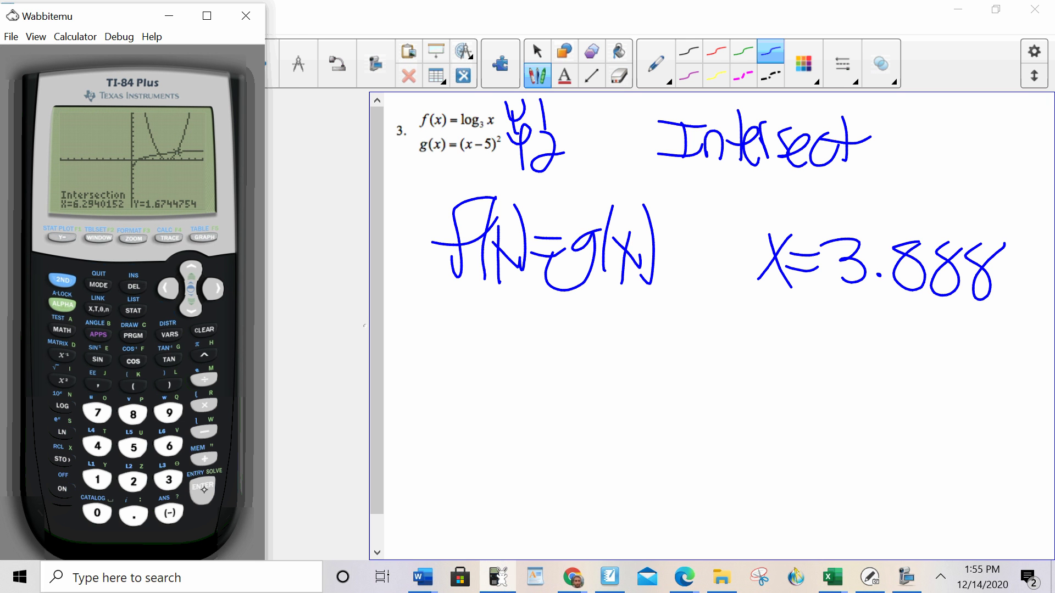
Begin handwriting x = 6. below x = 3.888 on the slide.
click(766, 310)
mouse_move(764, 311)
mouse_down()
mouse_move(801, 357)
mouse_move(761, 351)
mouse_up()
drag(789, 322, 816, 324)
drag(788, 332, 813, 339)
mouse_move(841, 298)
mouse_down()
mouse_move(860, 329)
mouse_move(841, 354)
mouse_move(867, 352)
mouse_move(889, 311)
mouse_move(883, 360)
mouse_move(906, 353)
mouse_up()
click(866, 352)
Complete x = 6.294 under x = 3.888 and advance to problem 4's slide.
drag(935, 321, 924, 366)
mouse_move(946, 322)
mouse_down()
mouse_move(963, 342)
mouse_move(955, 371)
mouse_up()
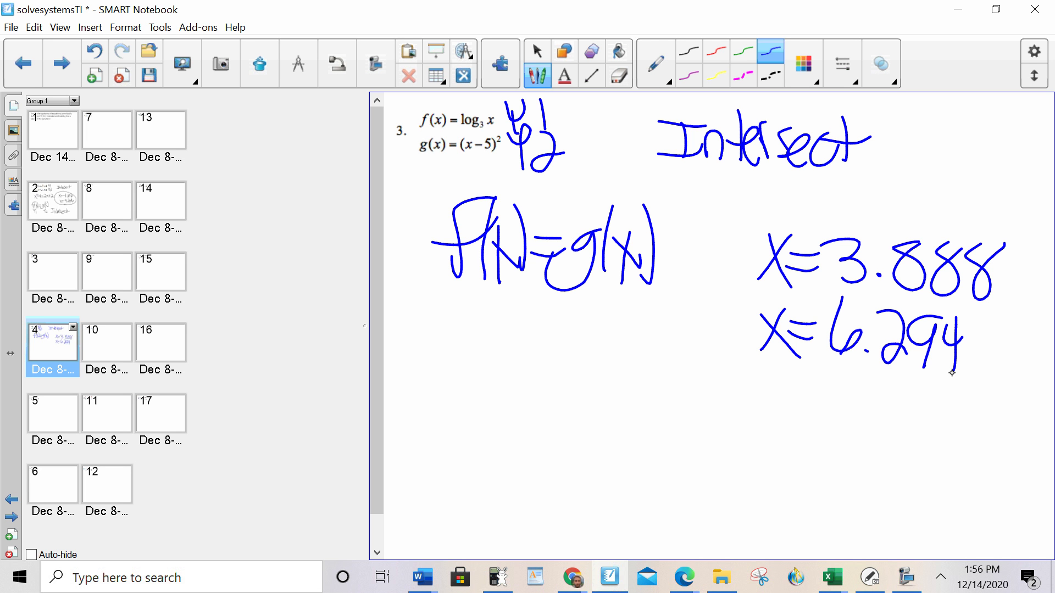
click(61, 63)
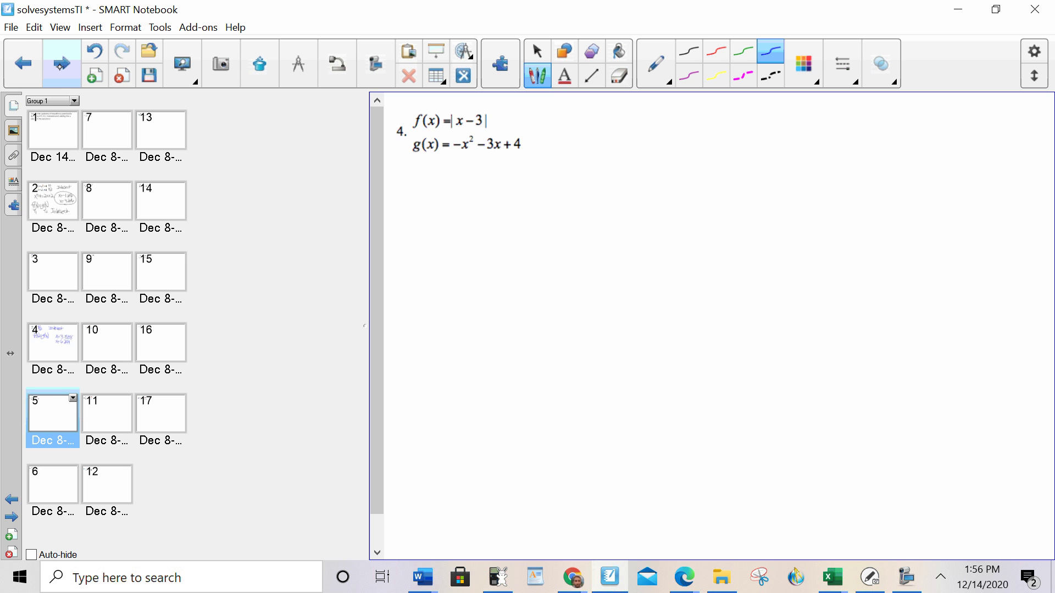
click(61, 65)
click(61, 63)
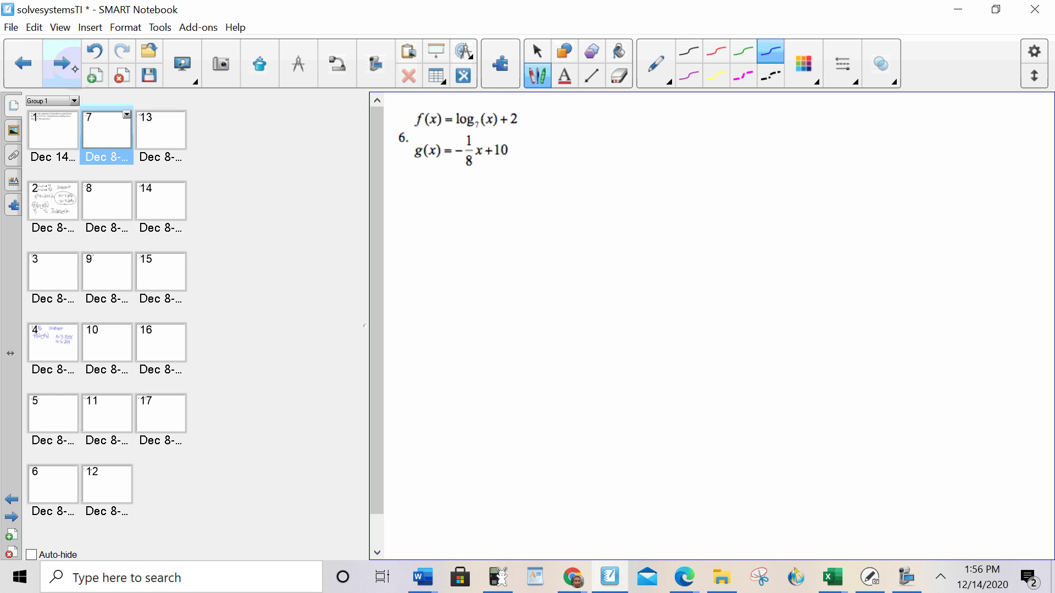
click(23, 63)
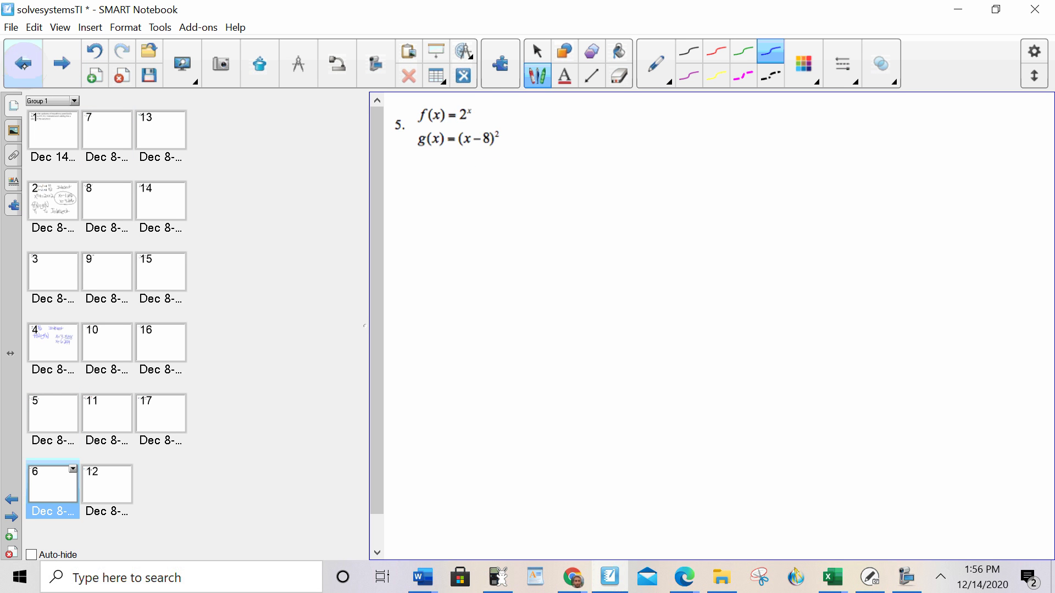
click(23, 63)
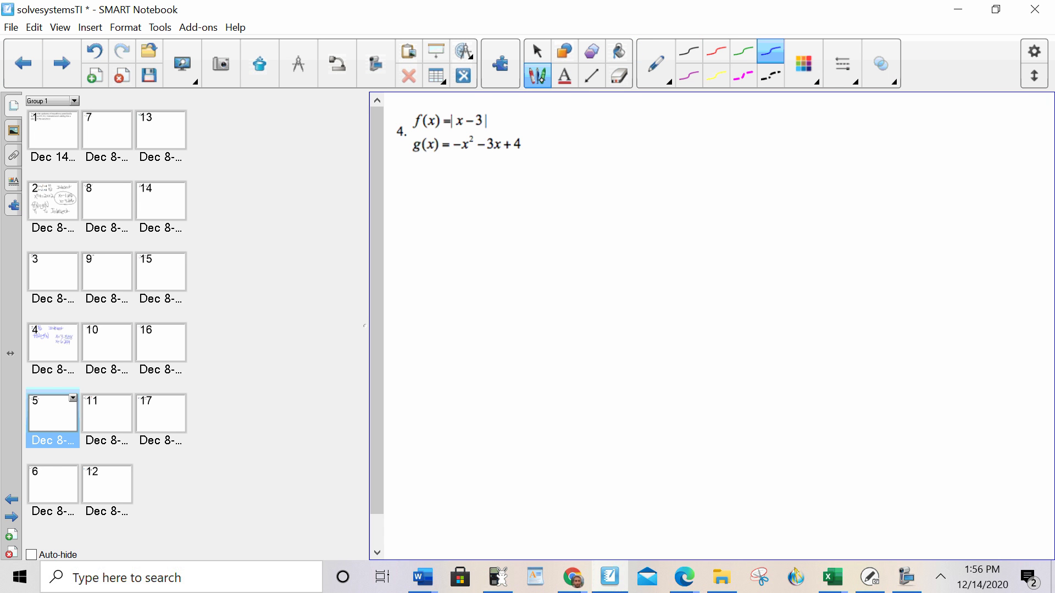
Switch to full screen and handwrite f(x)=g(x) below the equations.
click(182, 63)
click(158, 113)
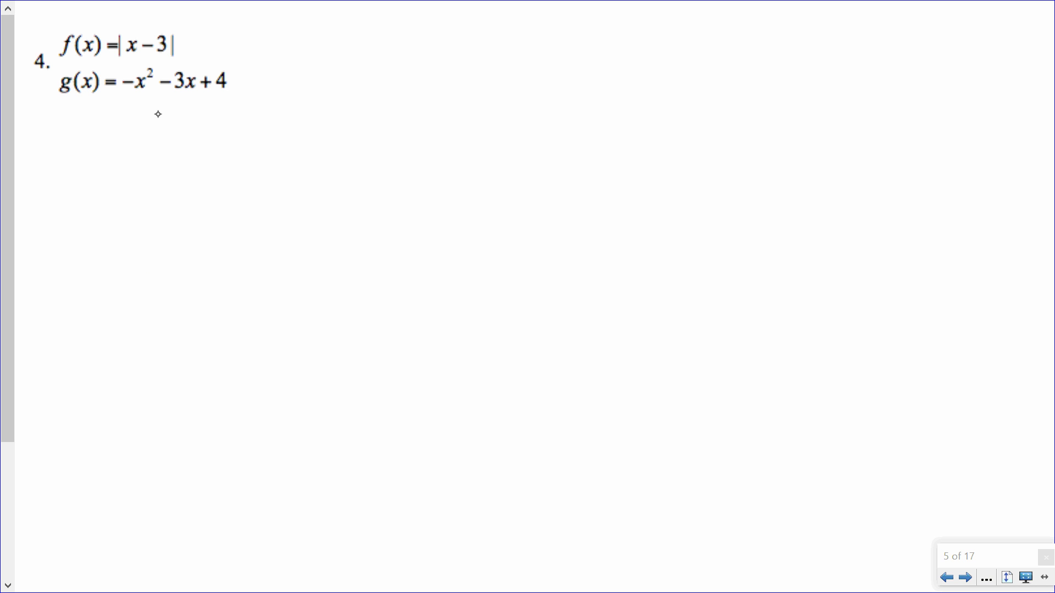
mouse_move(148, 270)
mouse_down()
mouse_move(144, 180)
mouse_move(167, 171)
mouse_up()
drag(108, 232, 184, 218)
drag(189, 161, 182, 270)
mouse_move(188, 224)
mouse_down()
mouse_move(222, 270)
mouse_move(207, 279)
mouse_up()
mouse_move(212, 176)
mouse_down()
mouse_move(232, 253)
mouse_move(220, 276)
mouse_up()
mouse_move(245, 233)
mouse_down()
mouse_move(280, 235)
mouse_move(268, 254)
mouse_up()
mouse_move(296, 221)
mouse_down()
mouse_move(290, 258)
mouse_move(261, 276)
mouse_up()
drag(317, 156, 318, 267)
drag(327, 231, 354, 261)
drag(335, 217, 339, 273)
drag(365, 165, 374, 269)
mouse_move(206, 17)
mouse_down()
mouse_move(207, 41)
mouse_move(233, 7)
mouse_up()
Label f(x) as Y1 and g(x) as Y2 beside the equations.
drag(223, 37, 223, 61)
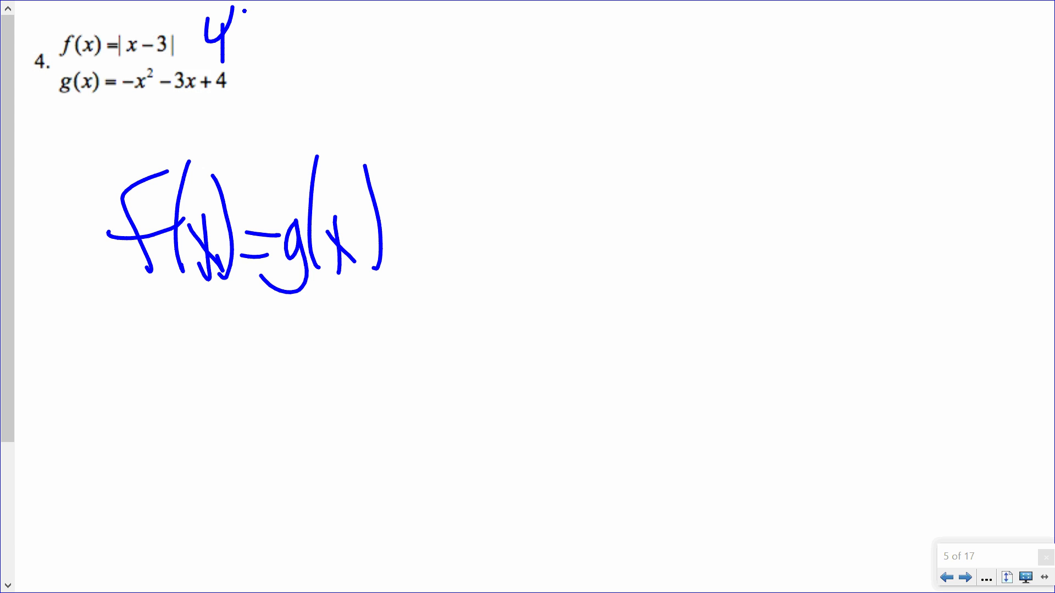
drag(244, 10, 250, 57)
mouse_move(242, 71)
mouse_down()
mouse_move(265, 64)
mouse_move(259, 119)
mouse_up()
mouse_move(276, 63)
mouse_down()
mouse_move(259, 112)
mouse_move(317, 100)
mouse_up()
drag(481, 44, 479, 100)
Write the word Intersect at the top right of the slide.
drag(448, 42, 508, 49)
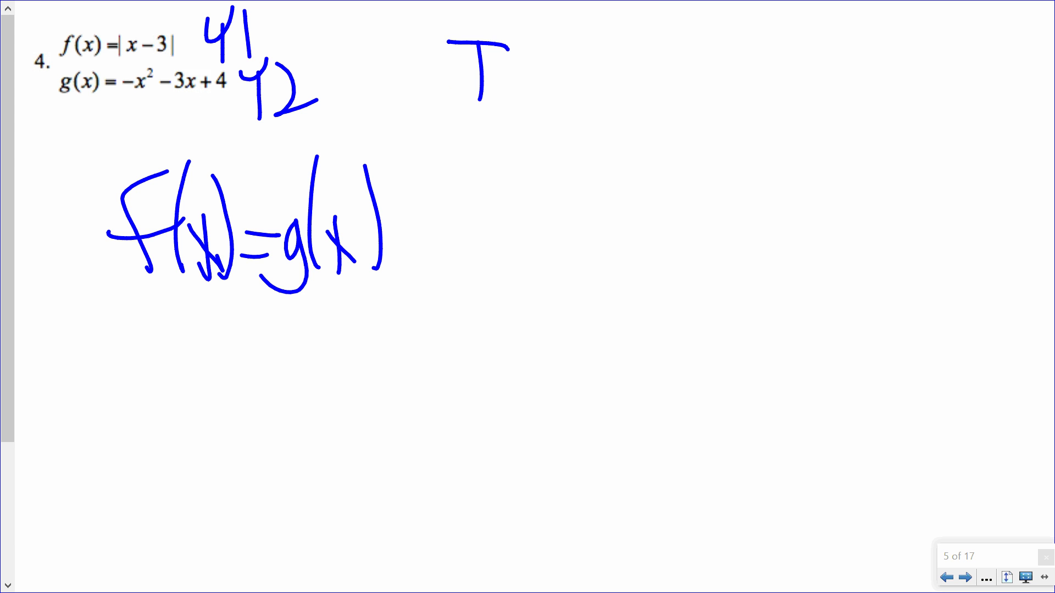
drag(444, 88, 506, 86)
mouse_move(520, 69)
mouse_down()
mouse_move(521, 99)
mouse_move(559, 105)
mouse_up()
mouse_move(560, 27)
mouse_down()
mouse_move(560, 105)
mouse_move(577, 73)
mouse_up()
drag(582, 77, 603, 95)
drag(629, 26, 629, 91)
mouse_move(651, 38)
mouse_down()
mouse_move(666, 79)
mouse_move(689, 96)
mouse_up()
drag(733, 32, 744, 71)
drag(752, 25, 769, 99)
drag(732, 59, 785, 63)
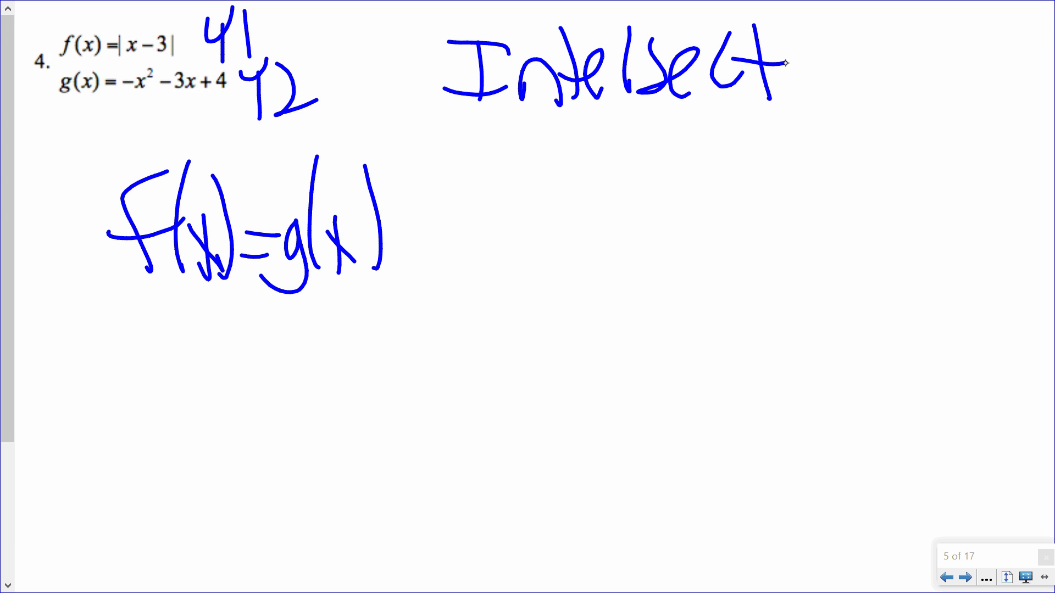
In Wabbitemu, clear the old Y1 and Y2 functions from the Y= list.
click(1025, 577)
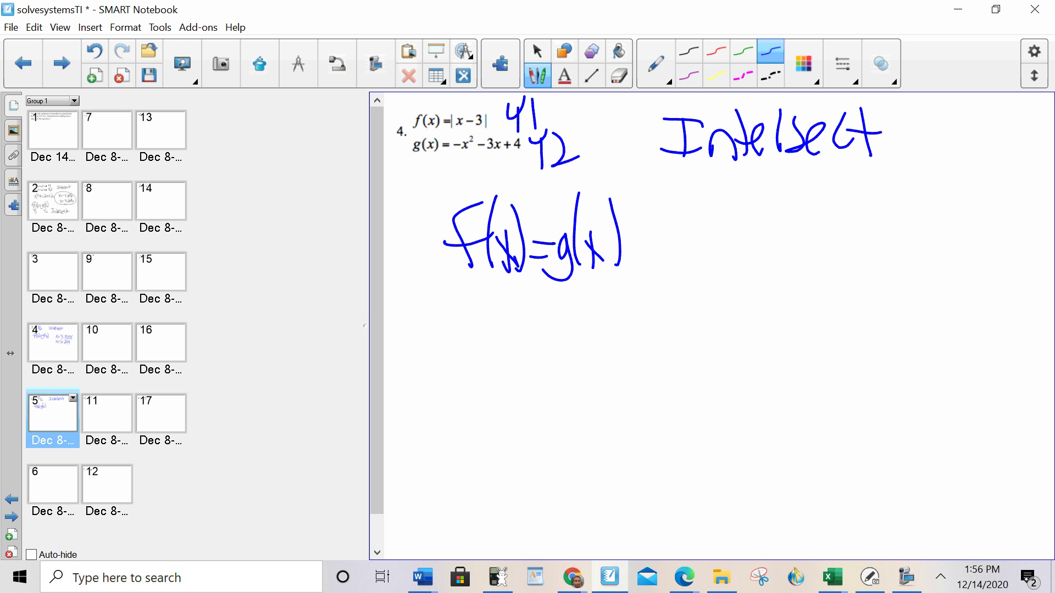
key(alt+Tab)
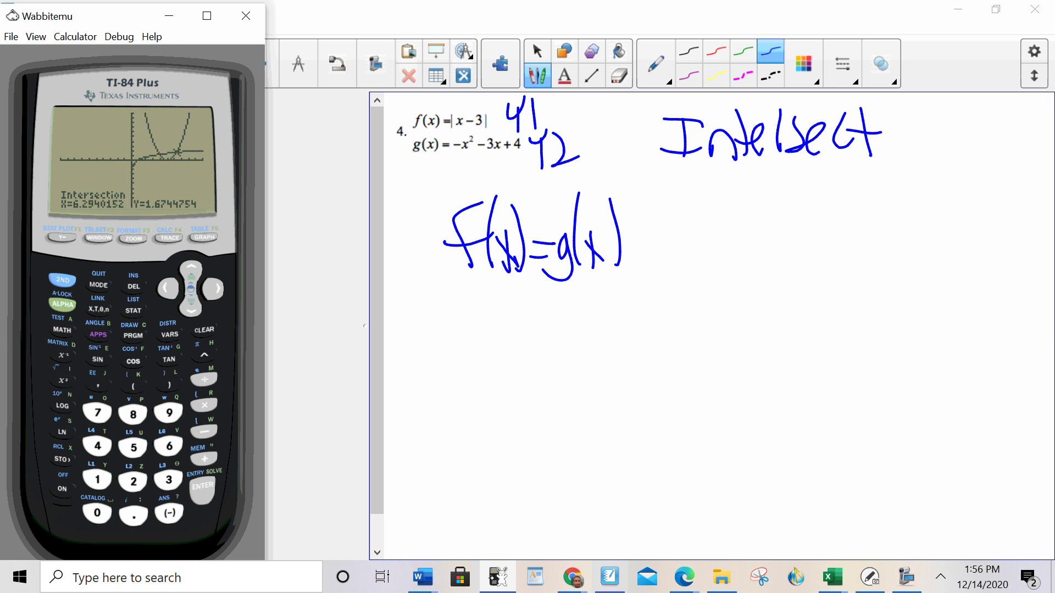
click(63, 237)
click(204, 330)
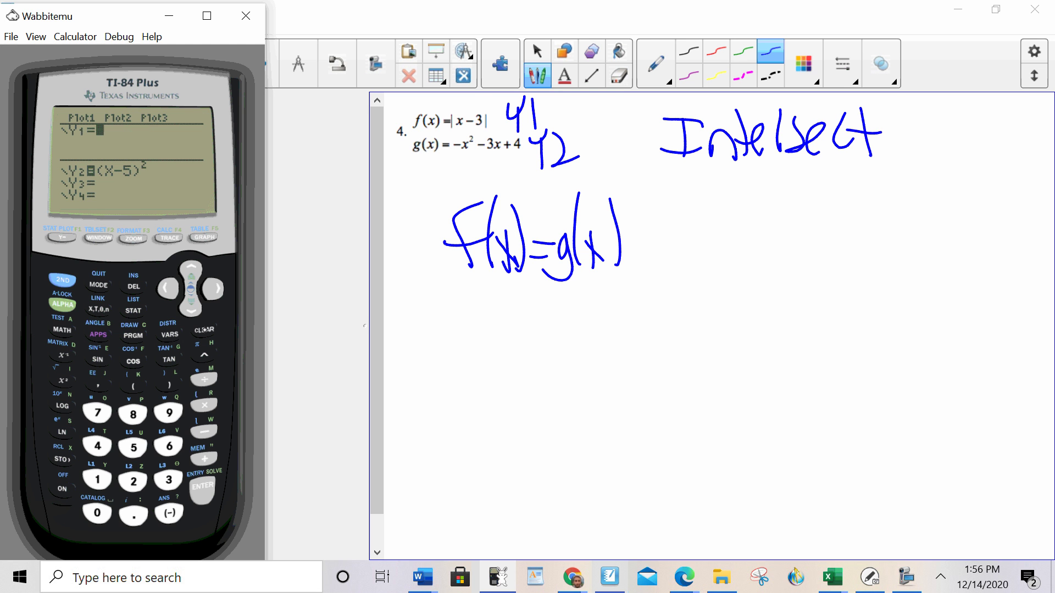
click(191, 311)
click(204, 330)
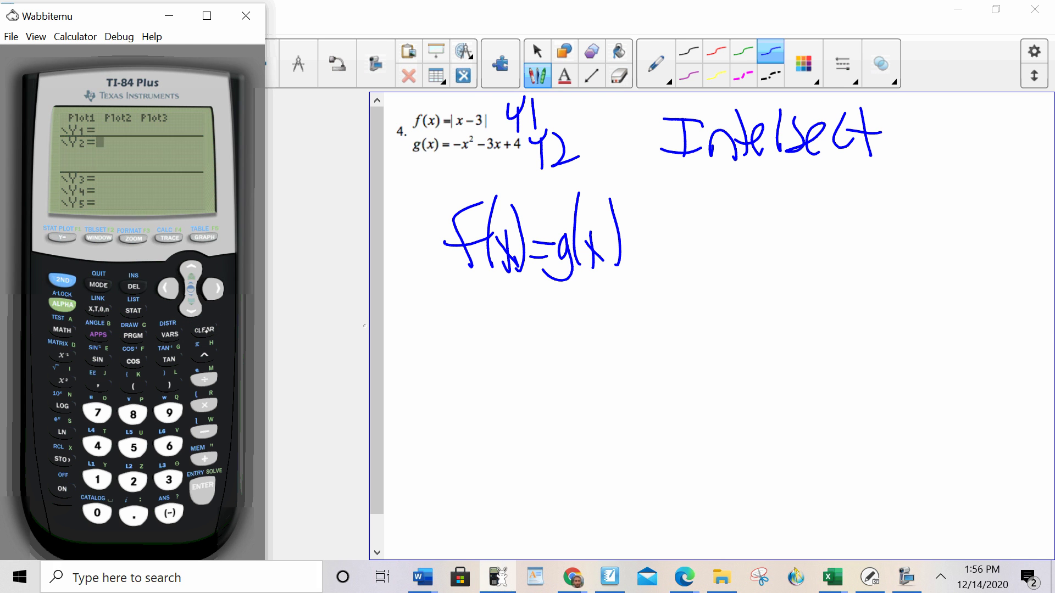
click(191, 268)
Enter Y1 = abs(X−3) using the absolute value template.
click(70, 305)
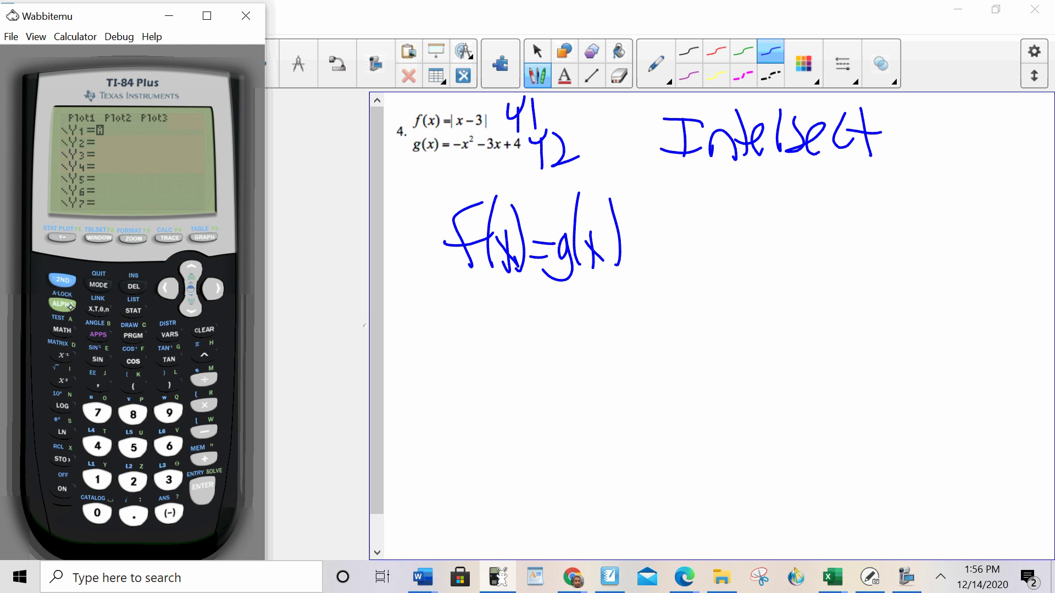
click(99, 237)
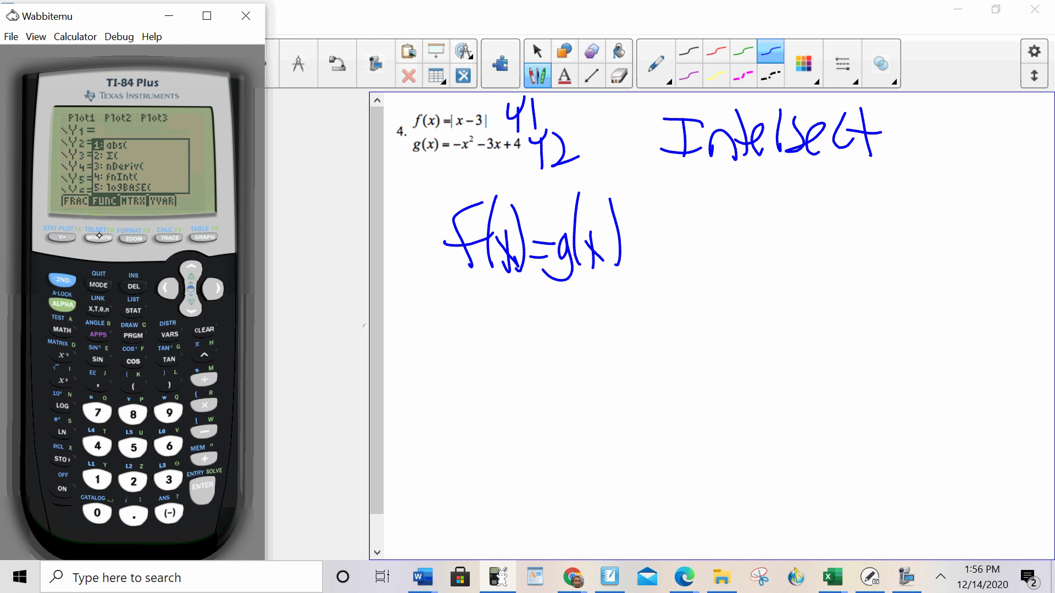
key(Return)
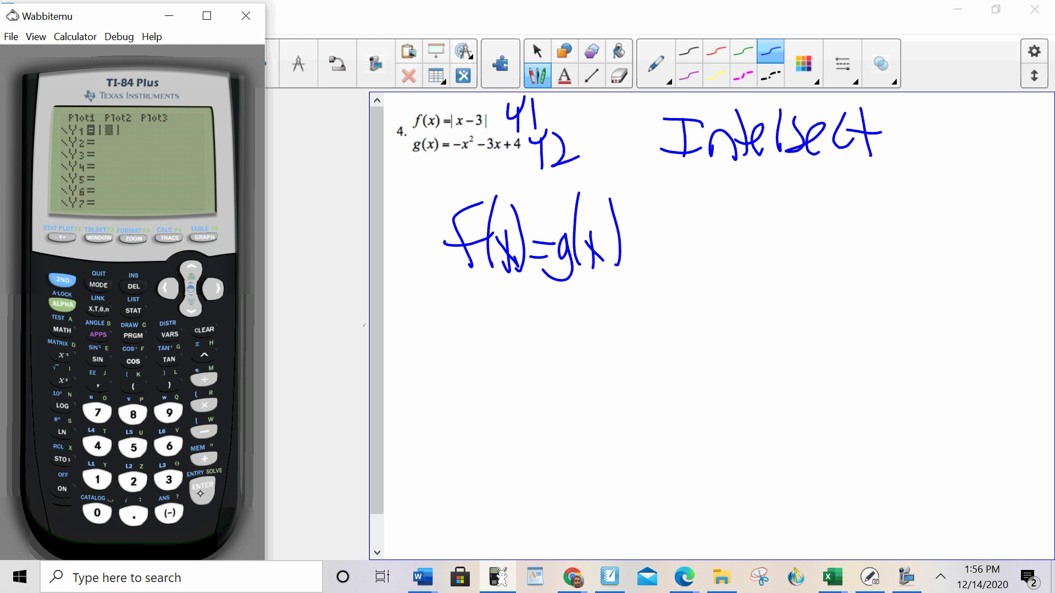
click(98, 309)
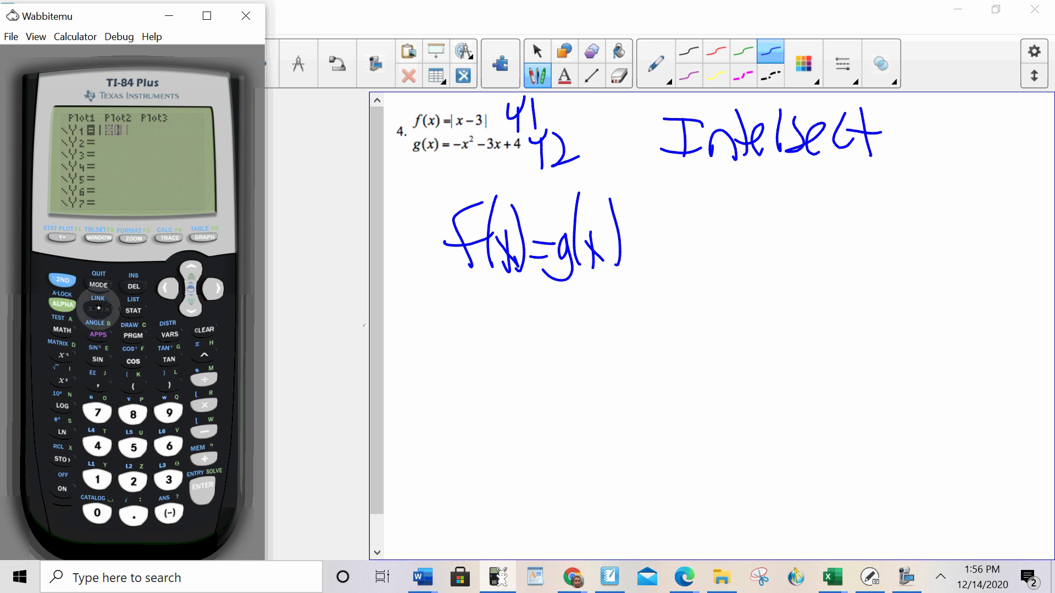
click(208, 433)
click(168, 482)
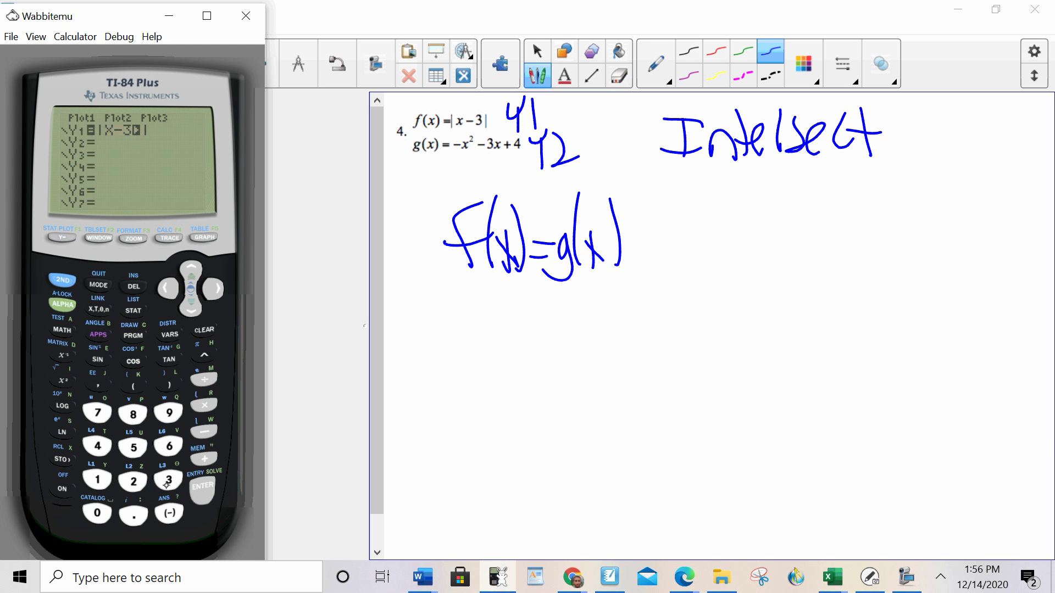
Enter Y2 = −X²−3X+4.
click(202, 489)
click(169, 513)
click(99, 310)
click(63, 381)
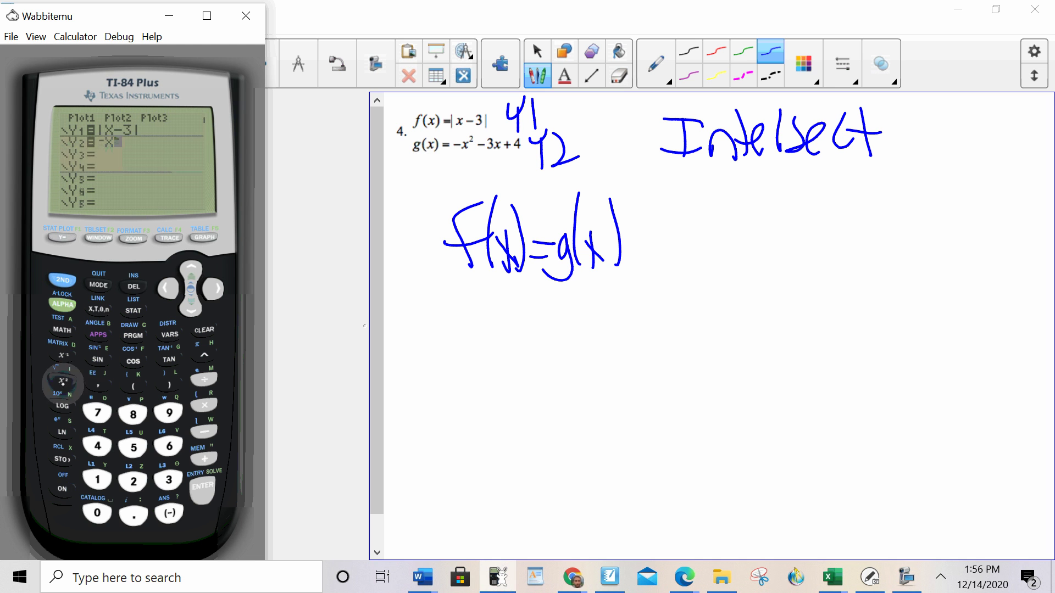
click(204, 432)
click(169, 479)
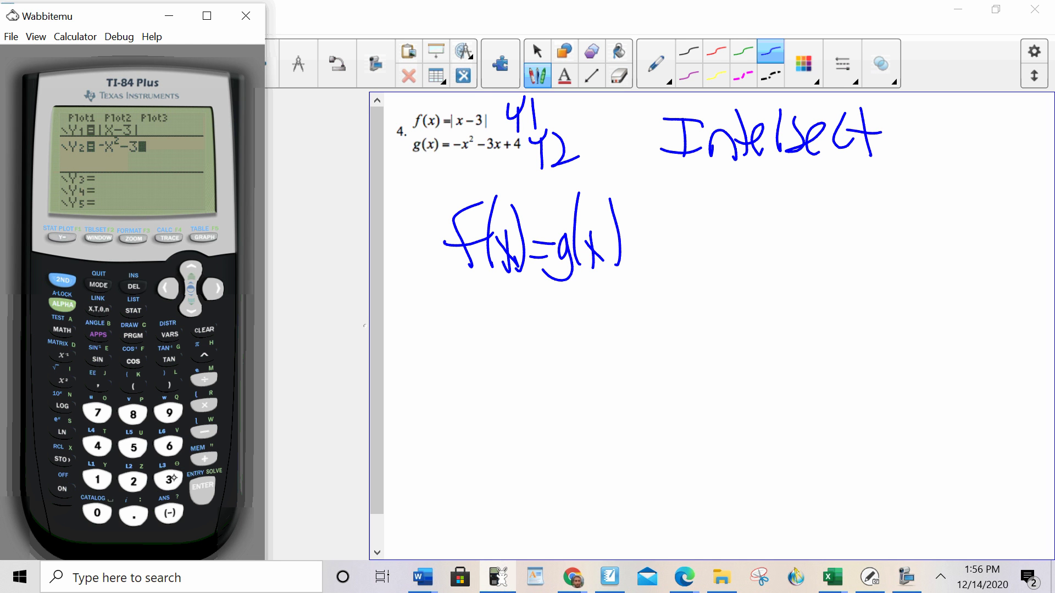
click(99, 309)
click(204, 458)
click(99, 446)
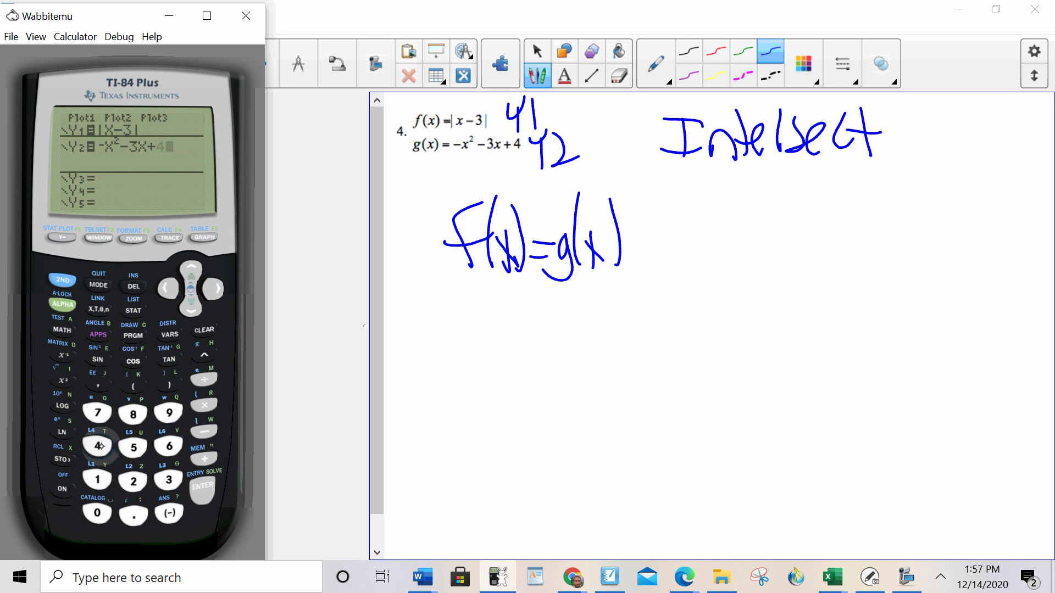
Graph both functions in the ZStandard window and launch the intersect calculation.
click(133, 239)
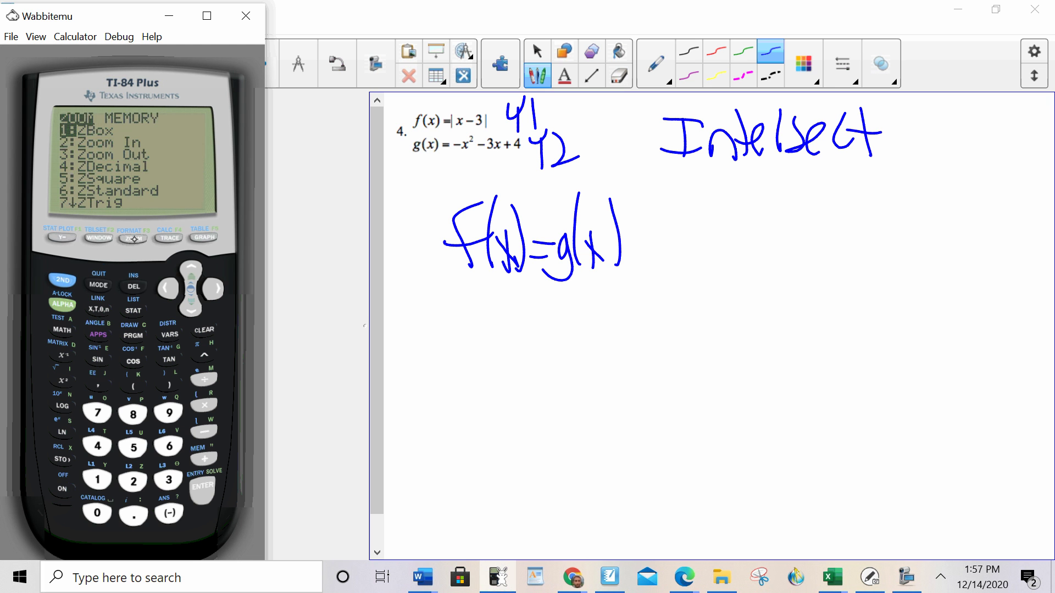
click(169, 446)
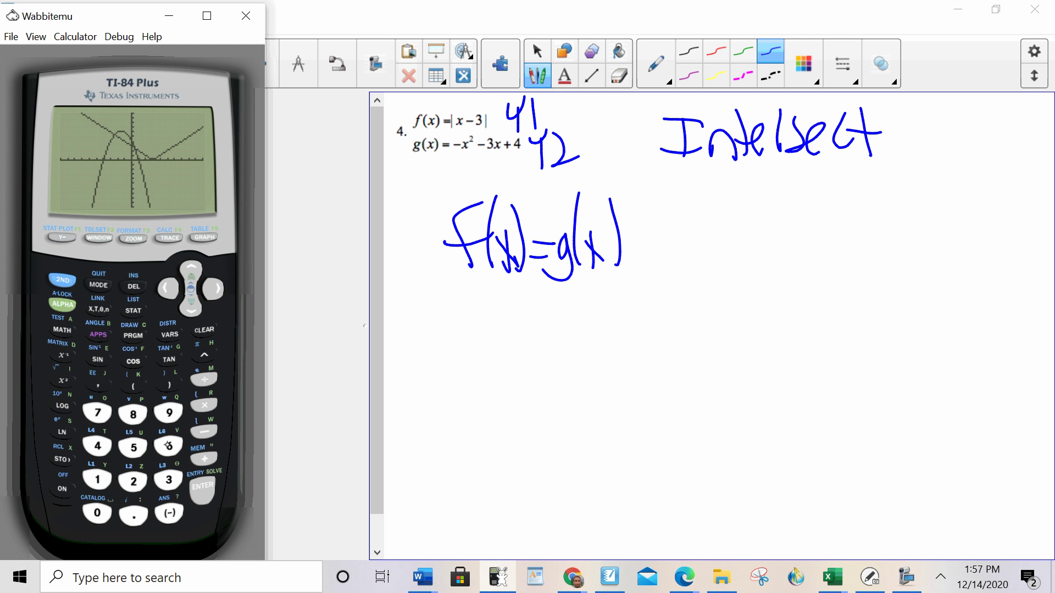
click(62, 280)
click(170, 238)
click(135, 446)
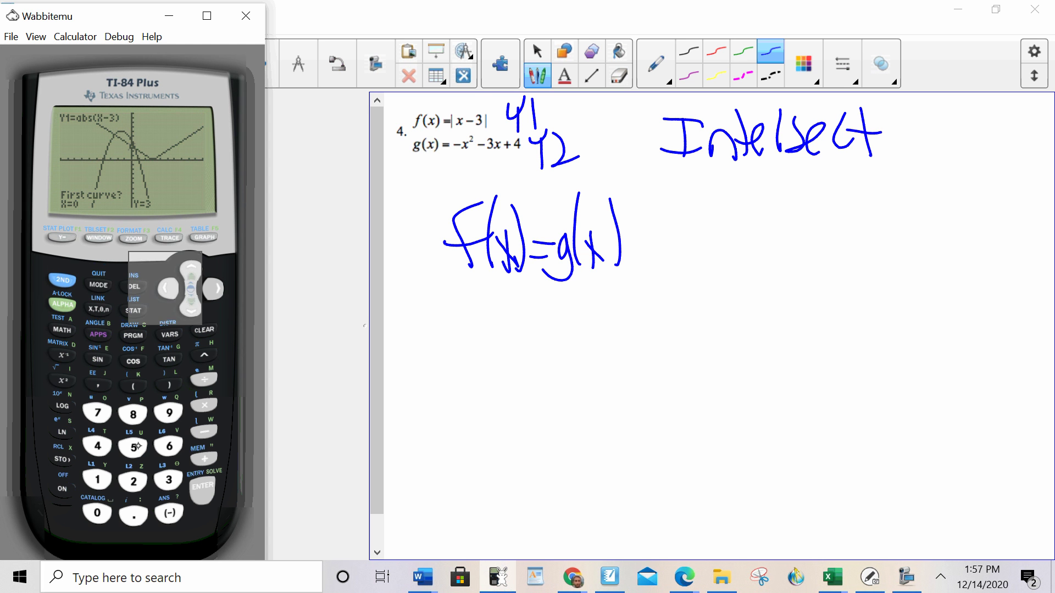
Trace to the left crossing and compute the intersection at X = −2.414214, Y = 5.4142136.
right_click(163, 288)
click(163, 289)
click(163, 289)
click(163, 288)
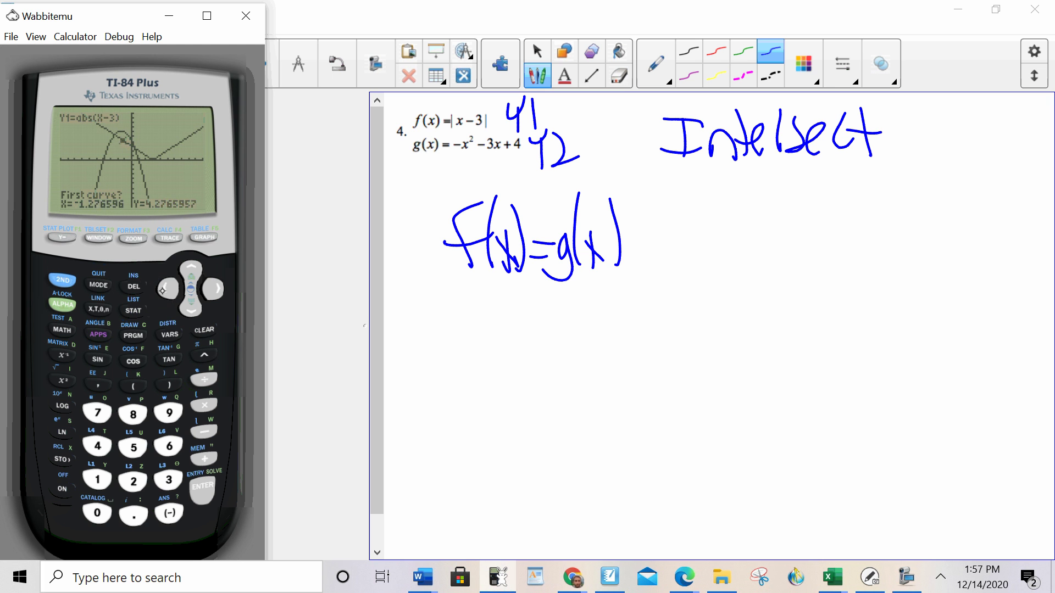
click(163, 289)
click(162, 291)
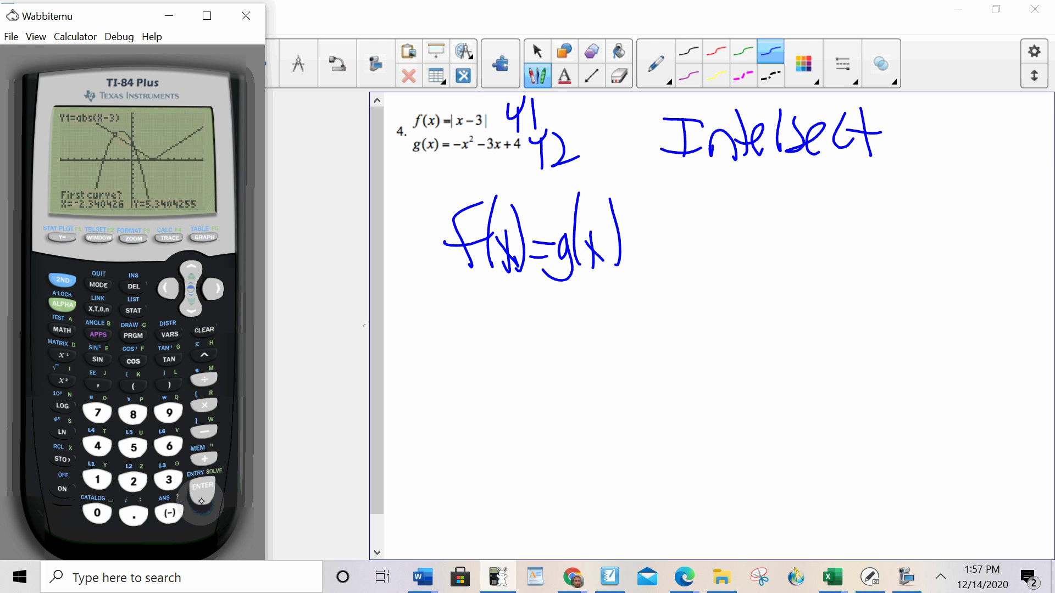
click(203, 490)
click(203, 490)
click(203, 490)
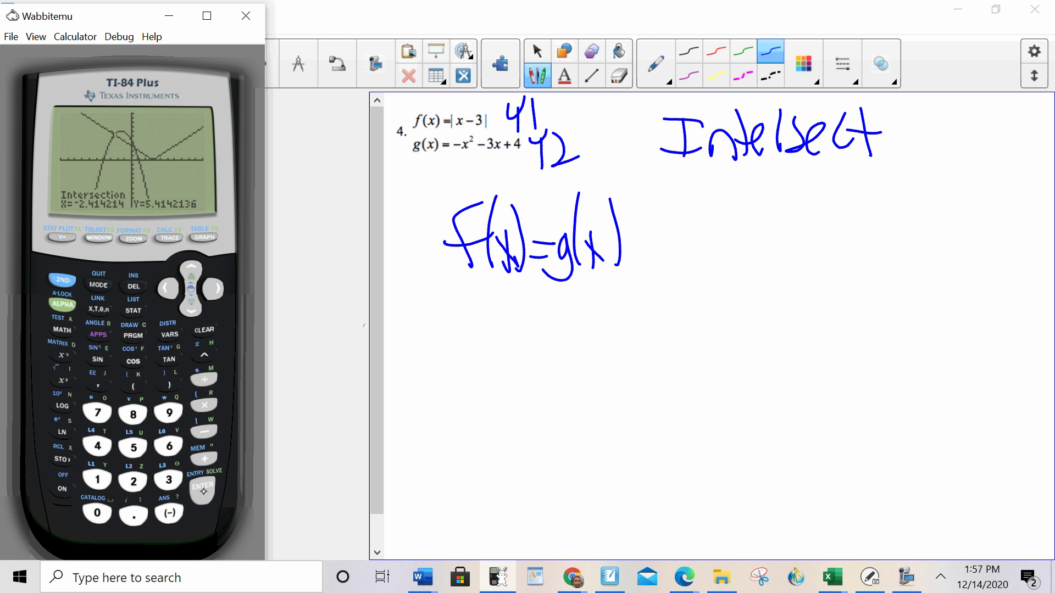
With the blue pen, handwrite x = −2.414 beside problem 4, then a second x = beneath it.
click(368, 51)
drag(734, 254, 780, 302)
drag(763, 253, 734, 302)
drag(776, 269, 799, 282)
mouse_move(805, 263)
mouse_down()
mouse_move(859, 250)
mouse_move(835, 299)
mouse_move(872, 302)
mouse_up()
click(881, 300)
mouse_move(890, 254)
mouse_down()
mouse_move(888, 275)
mouse_move(911, 274)
mouse_up()
mouse_move(908, 248)
mouse_down()
mouse_move(909, 300)
mouse_move(955, 281)
mouse_up()
drag(949, 250, 947, 311)
drag(716, 323, 768, 383)
mouse_move(757, 329)
mouse_down()
mouse_move(731, 366)
mouse_move(807, 348)
mouse_move(803, 369)
mouse_up()
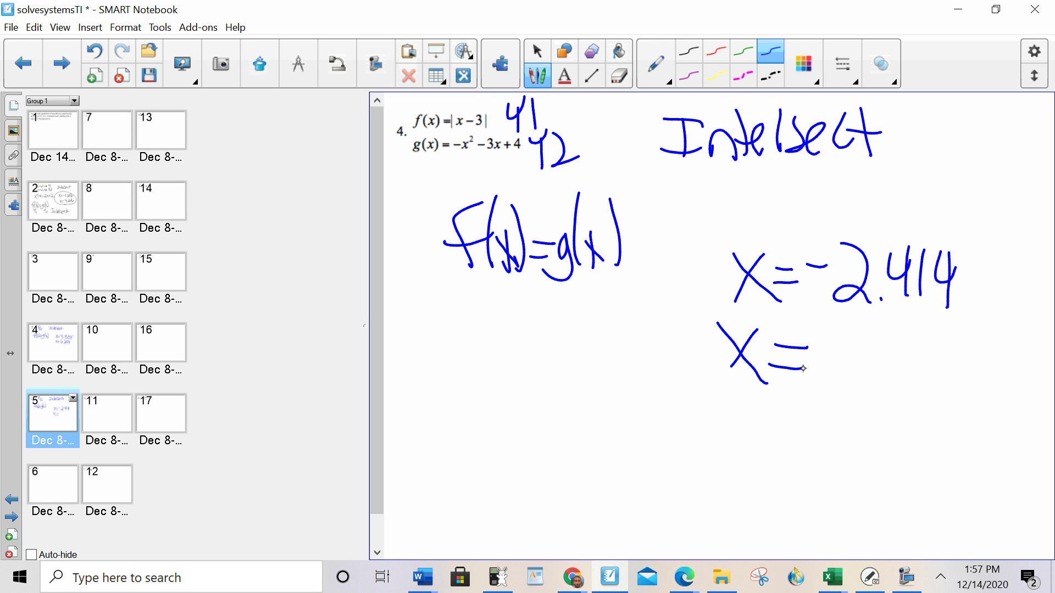
key(alt+Tab)
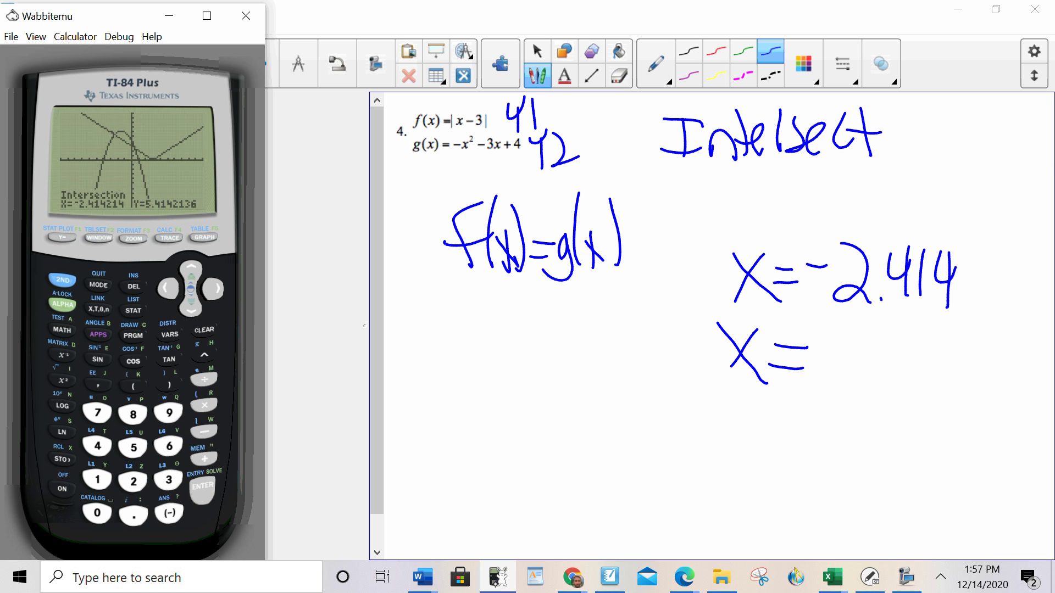
Start intersect again and move the trace point right to the second crossing.
click(62, 280)
click(169, 238)
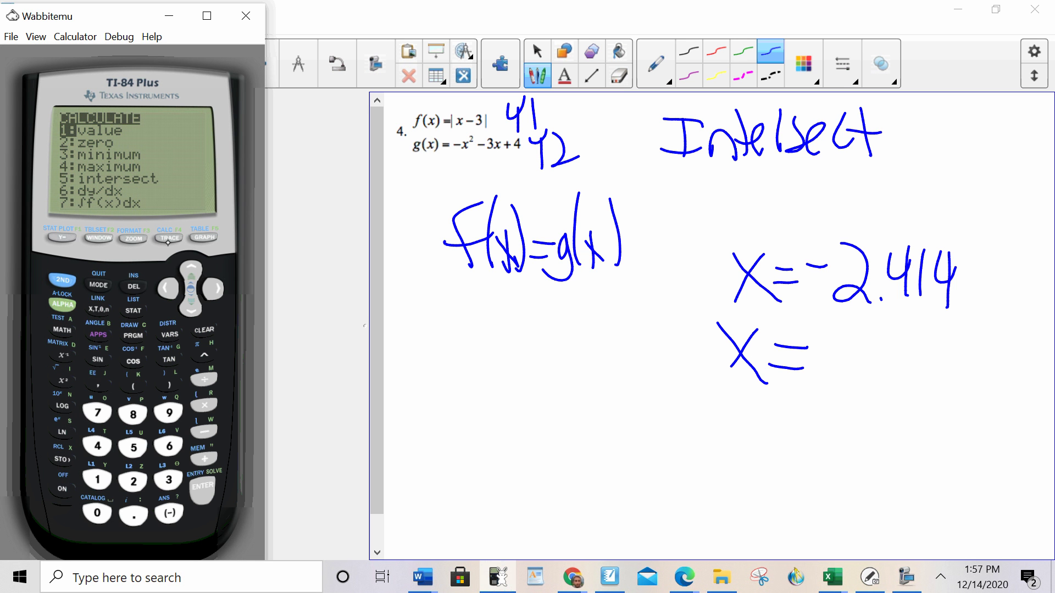
click(133, 448)
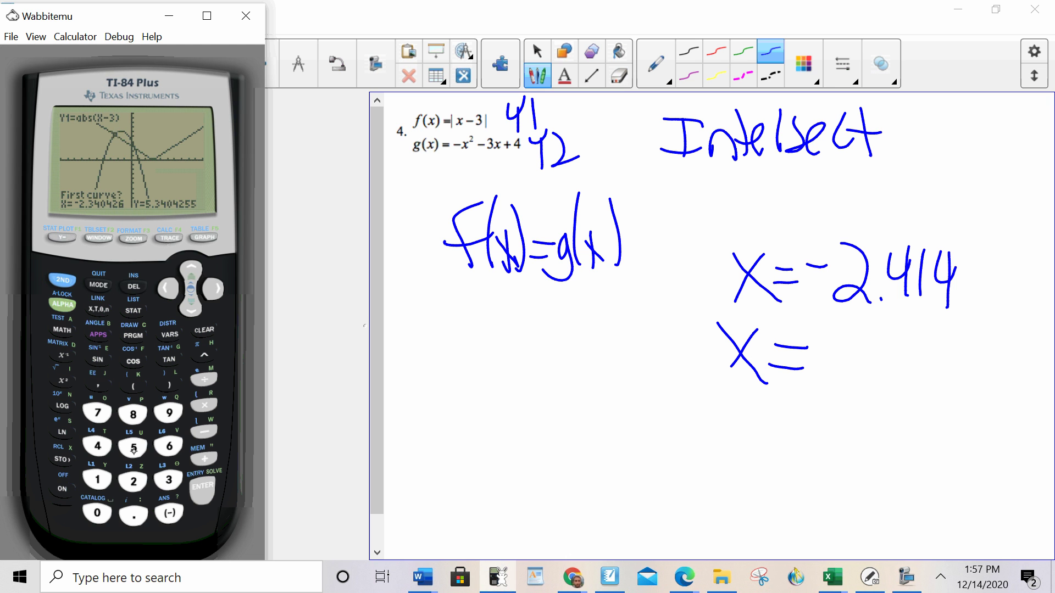
click(217, 297)
click(217, 297)
click(217, 297)
click(217, 297)
click(217, 297)
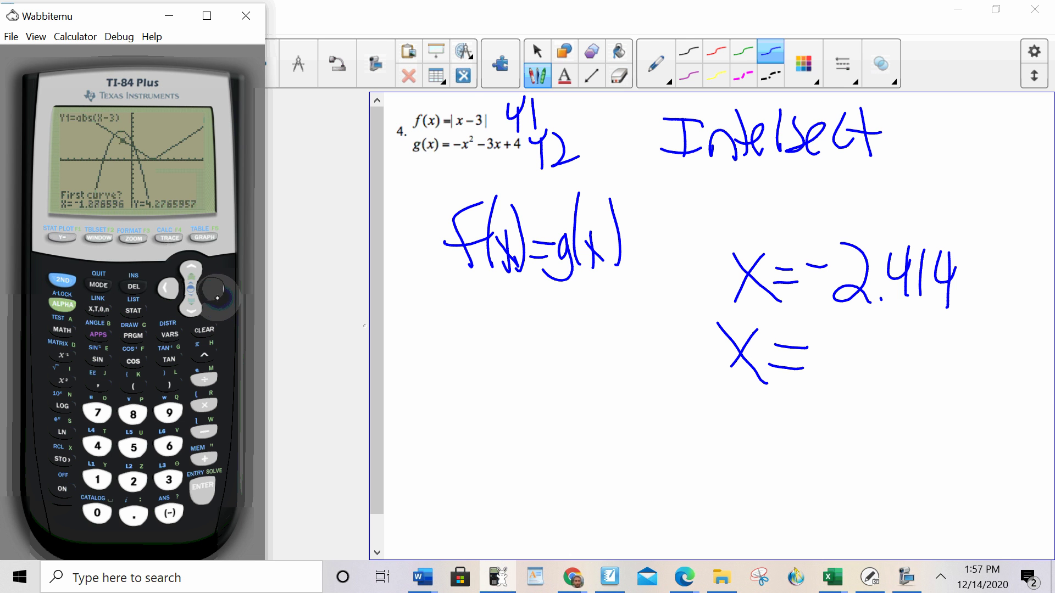
click(217, 297)
click(217, 297)
click(217, 297)
click(217, 298)
click(217, 297)
click(217, 297)
click(211, 287)
click(211, 288)
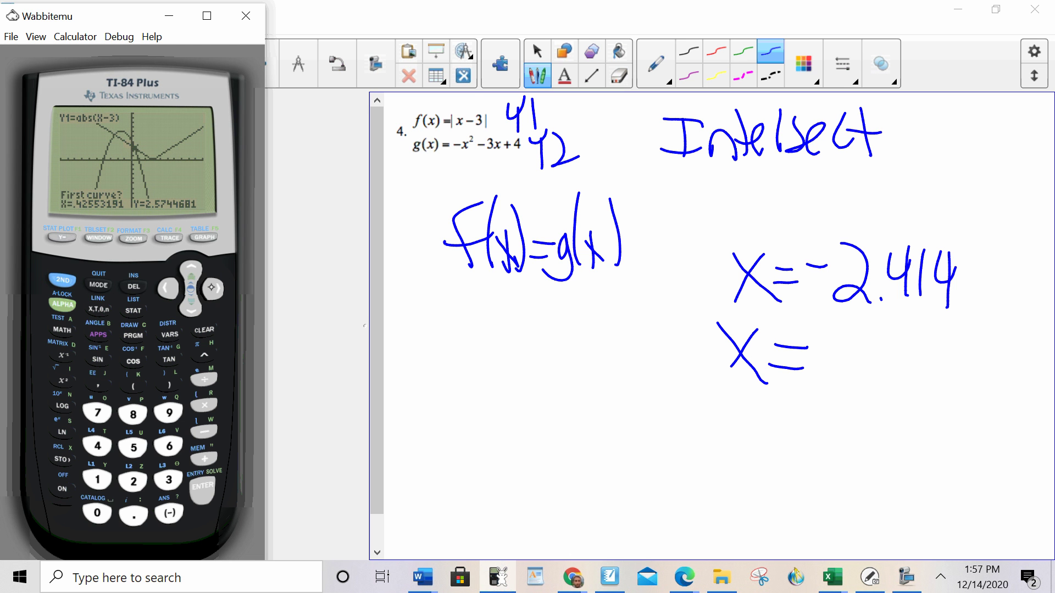
Compute the intersection at X = .41421356, Y = 2.5857864, then begin writing it on the slide.
click(201, 486)
click(201, 487)
click(201, 486)
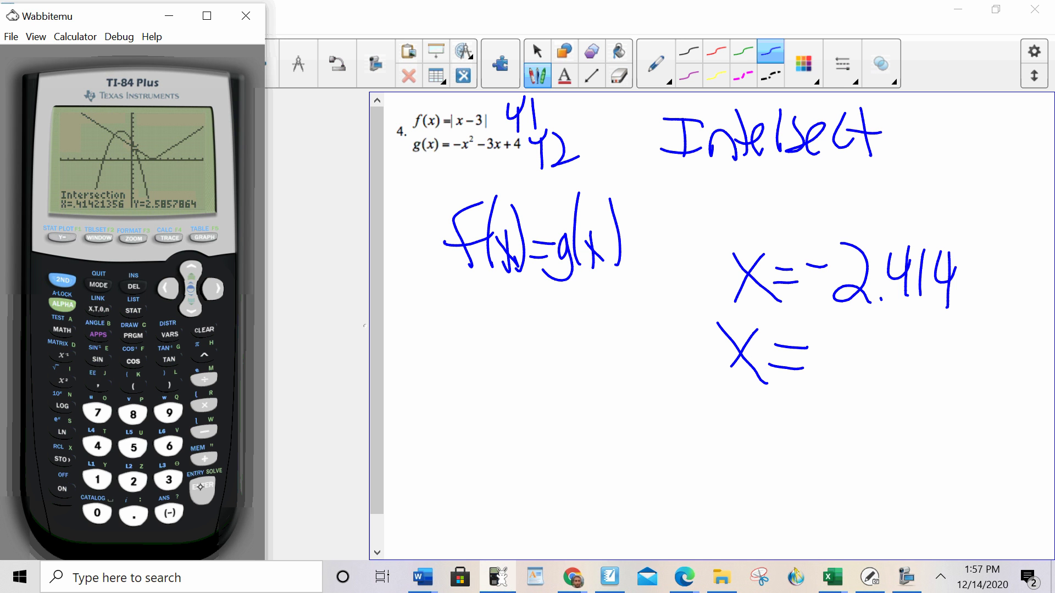
click(837, 369)
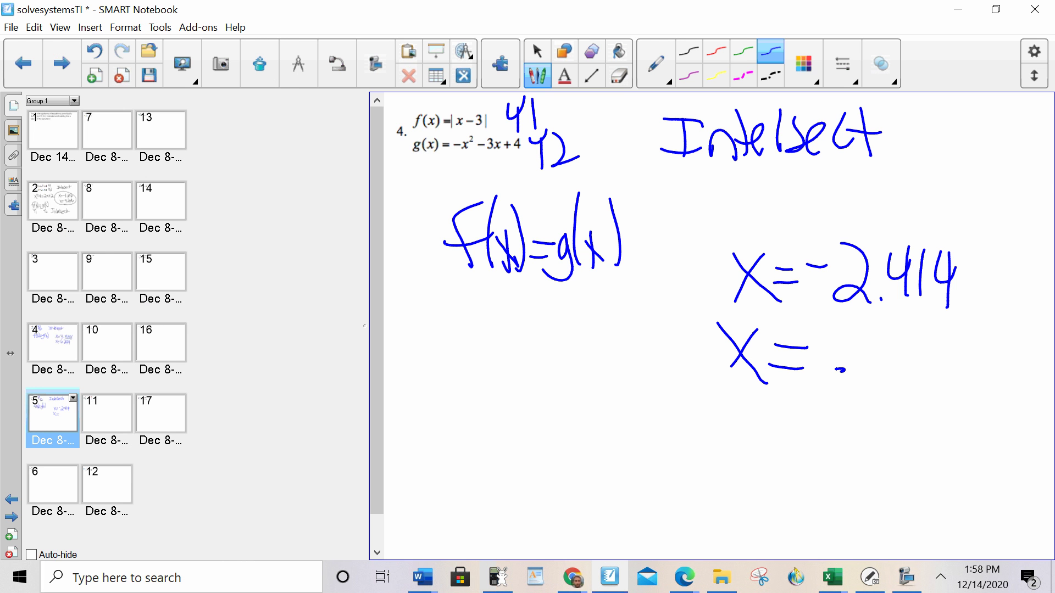